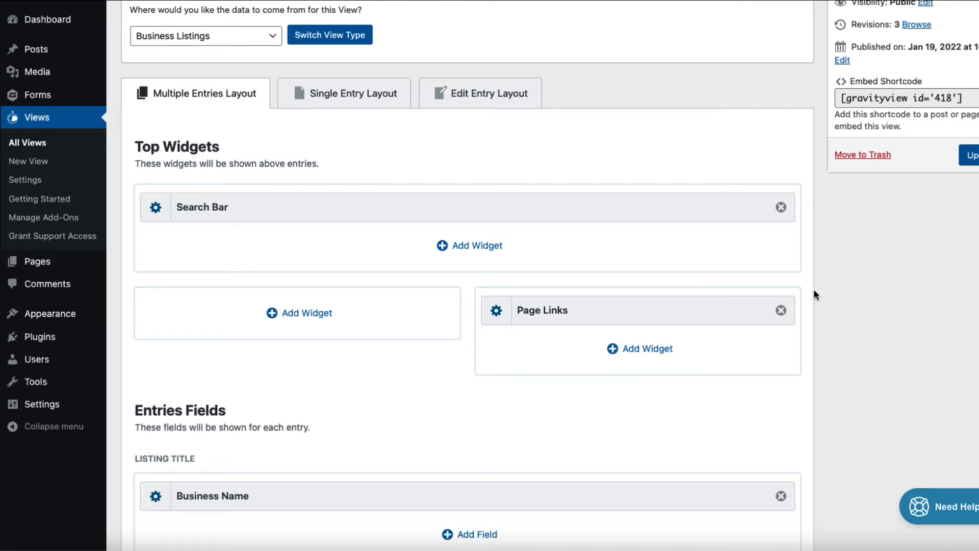
Copy the View's embed shortcode [gravityview id='418'] from its publishing details
scroll(812, 288, "up", 2)
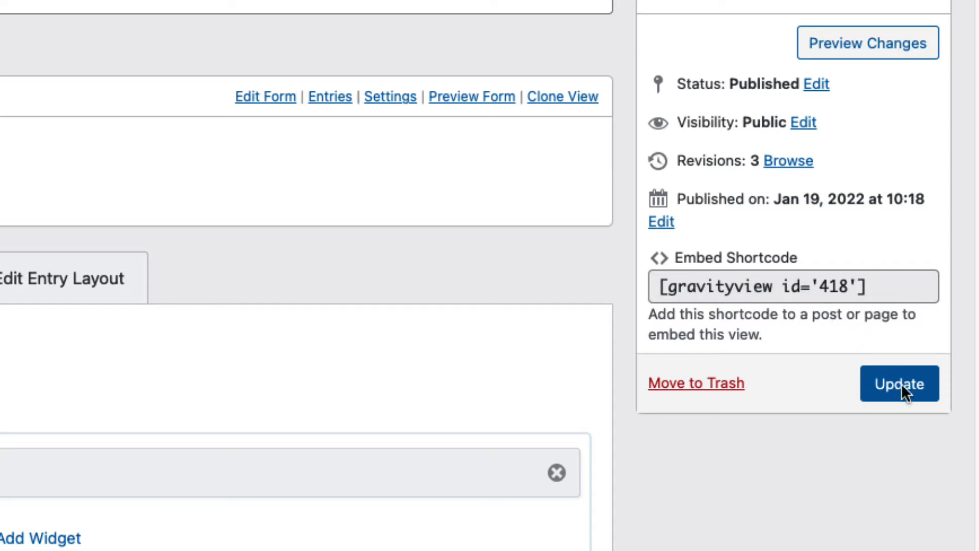
left_click(875, 283)
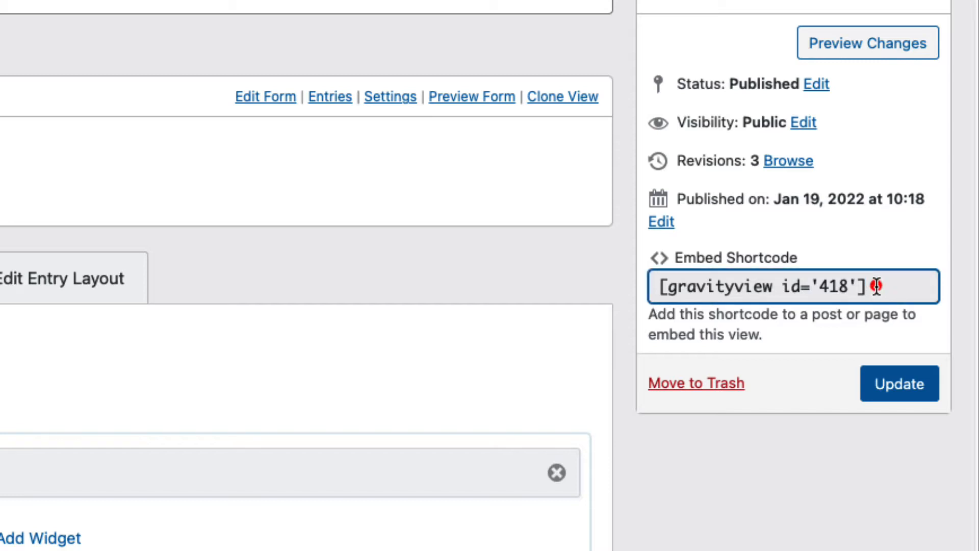
right_click(823, 286)
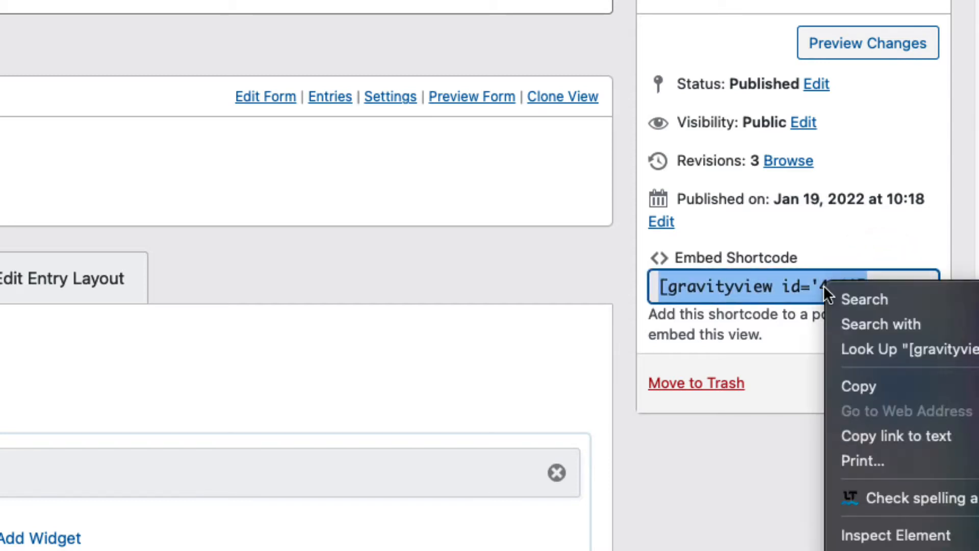
left_click(883, 381)
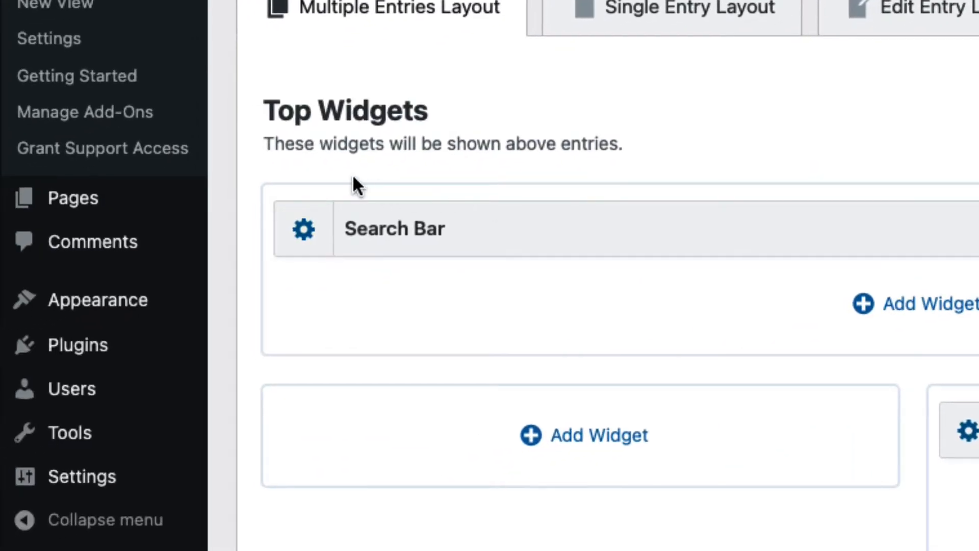
Create a new page and title it "My Page"
mouse_move(78, 212)
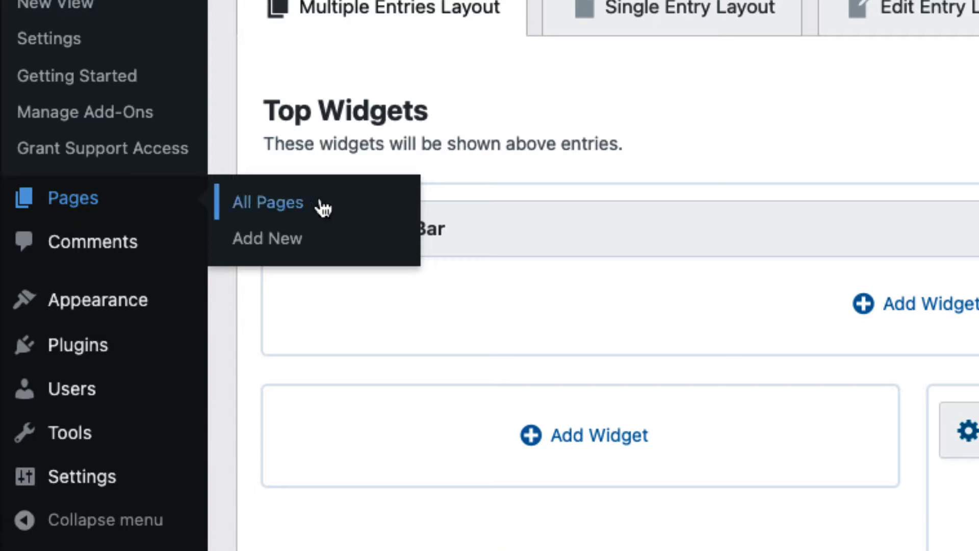
left_click(310, 248)
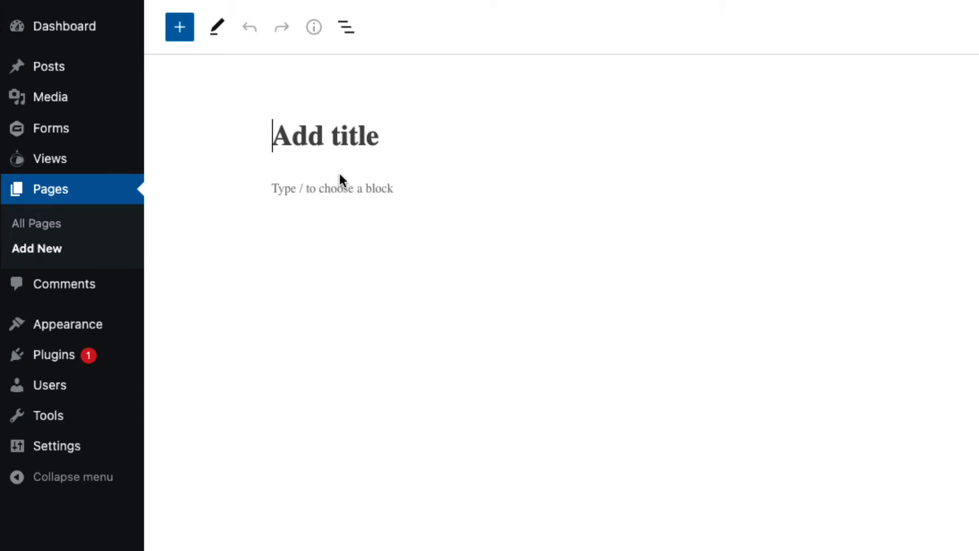
type("My Page")
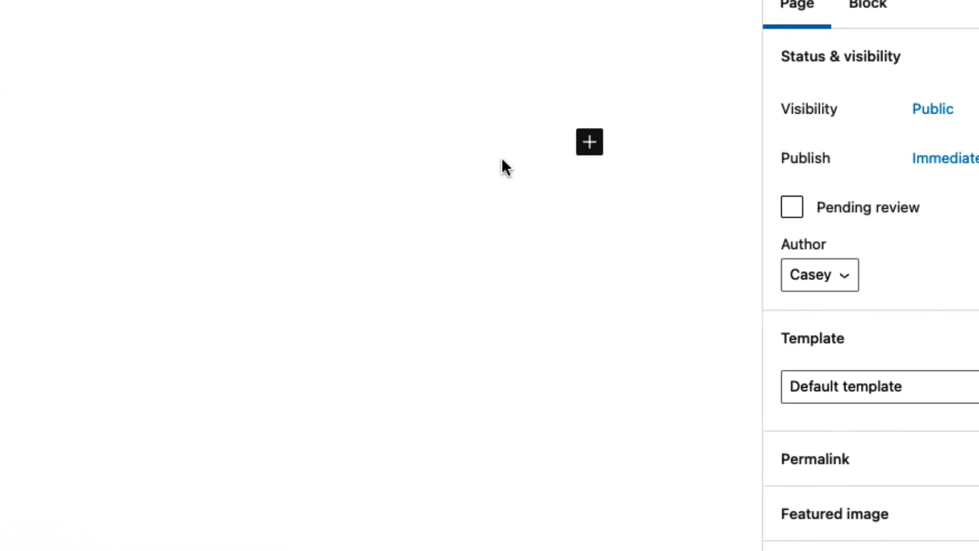
Add a Shortcode block to the page and paste the copied View shortcode into it
left_click(593, 150)
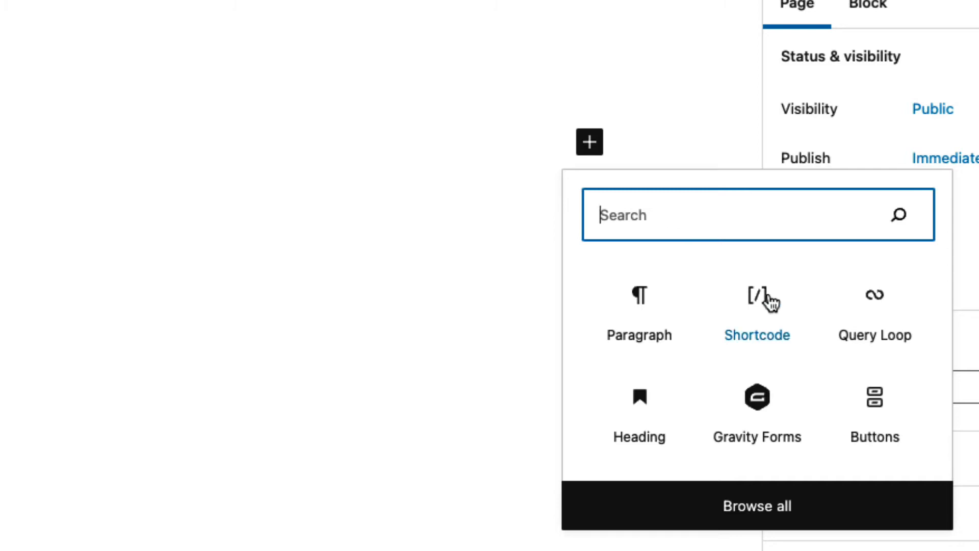
left_click(758, 316)
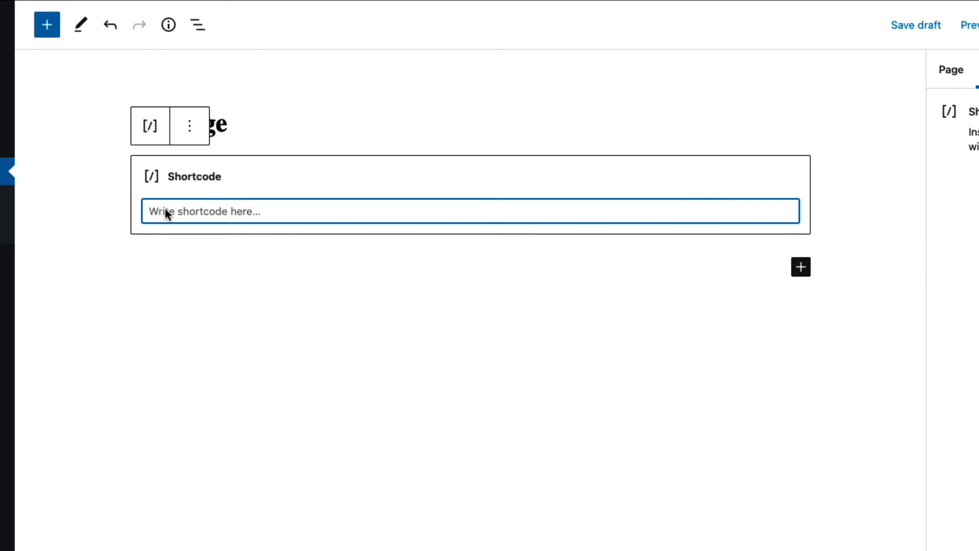
key("super+v")
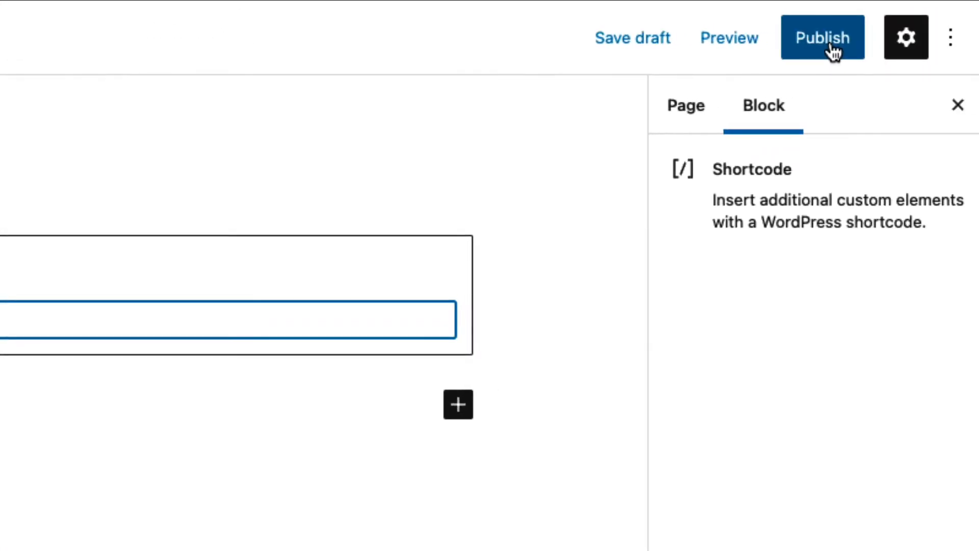
Publish the page and look through the embedded business listings on the live page
left_click(810, 53)
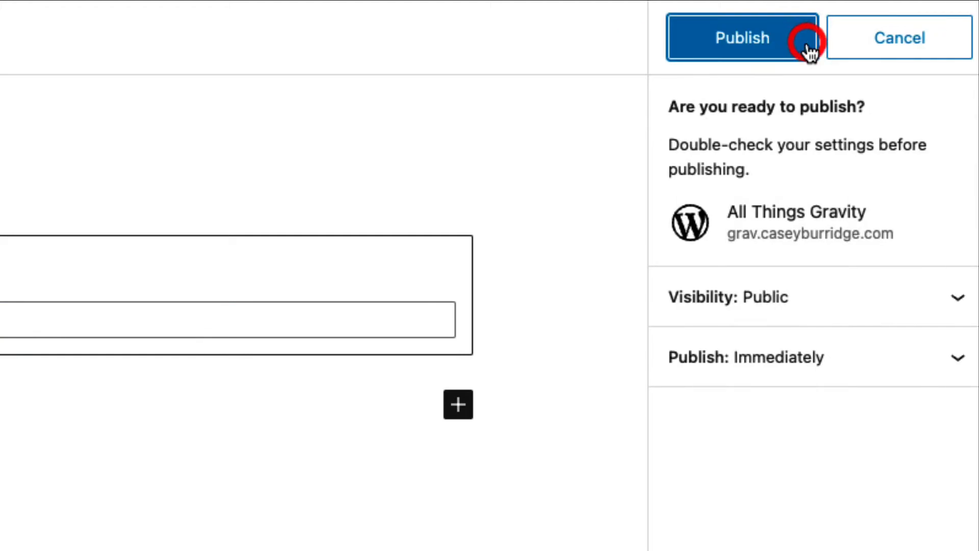
left_click(742, 45)
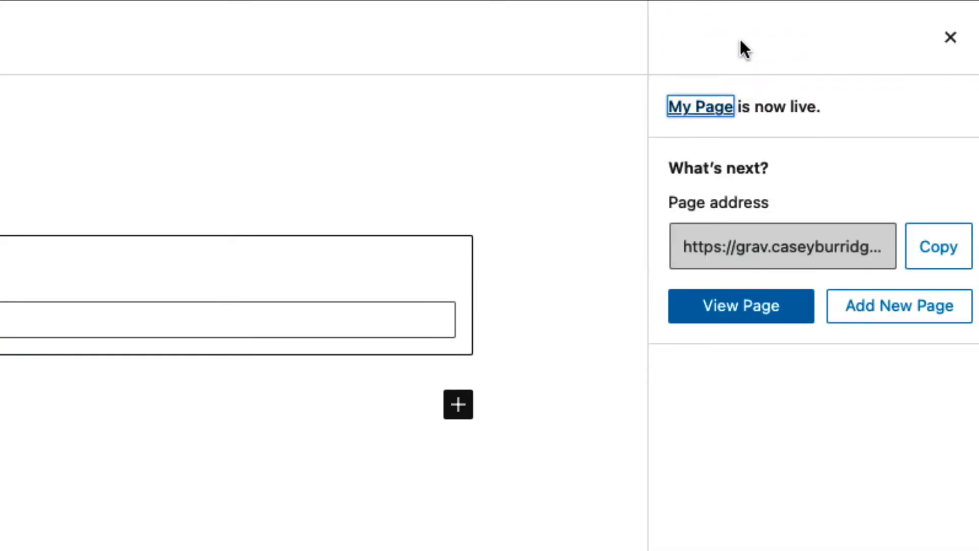
left_click(745, 316)
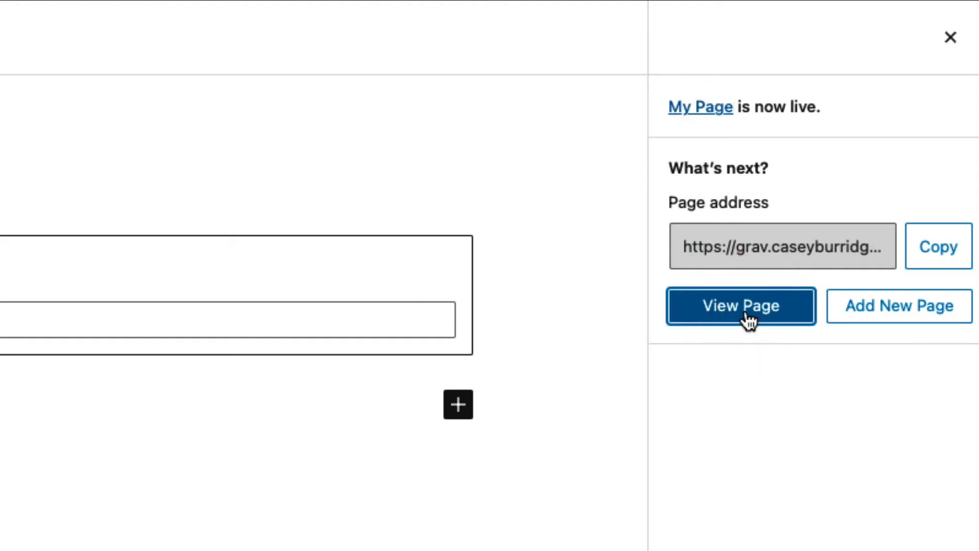
scroll(601, 234, "down", 3)
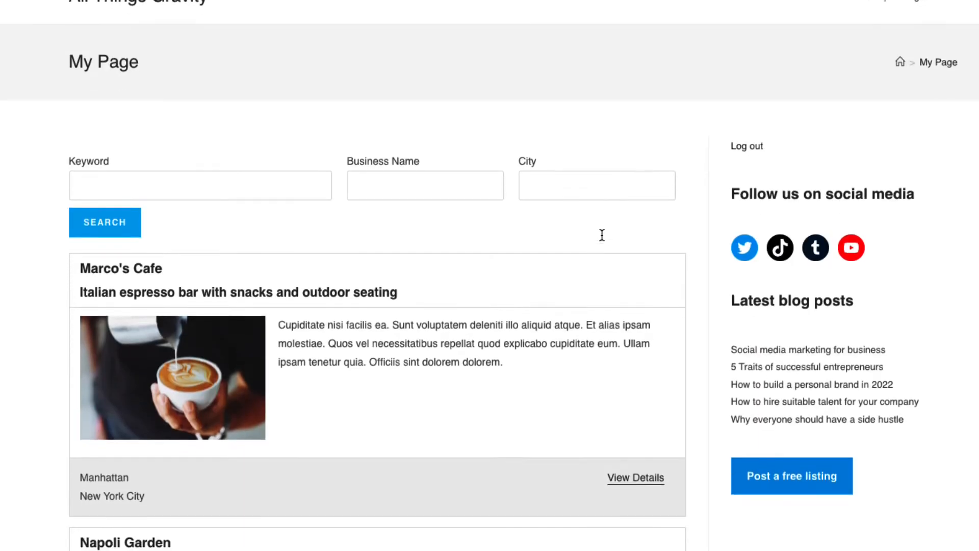
scroll(601, 236, "down", 9)
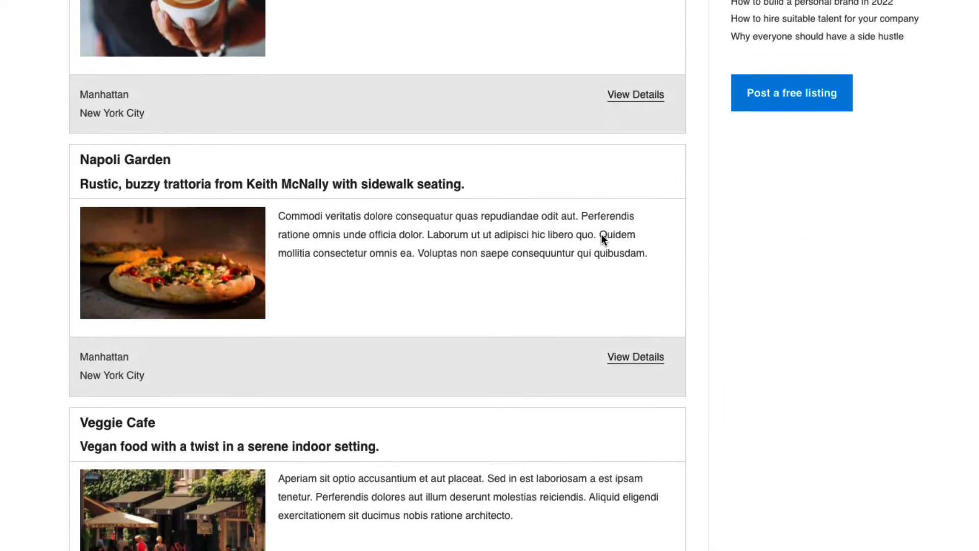
scroll(602, 239, "up", 4)
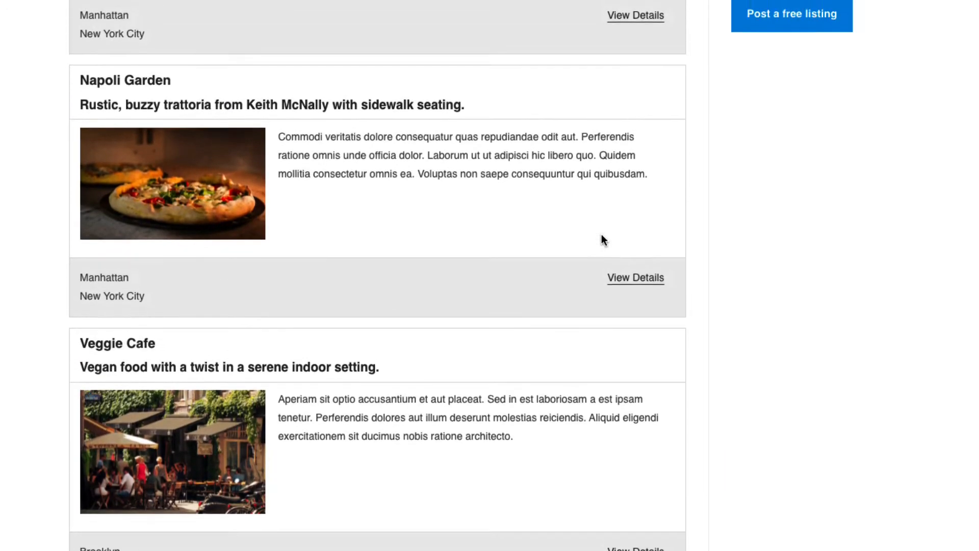
scroll(601, 235, "up", 6)
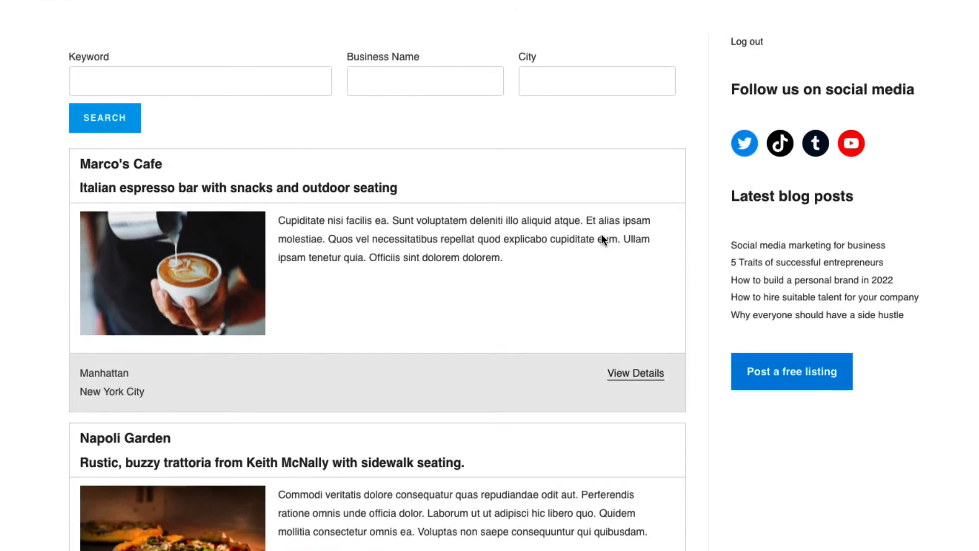
scroll(601, 237, "up", 3)
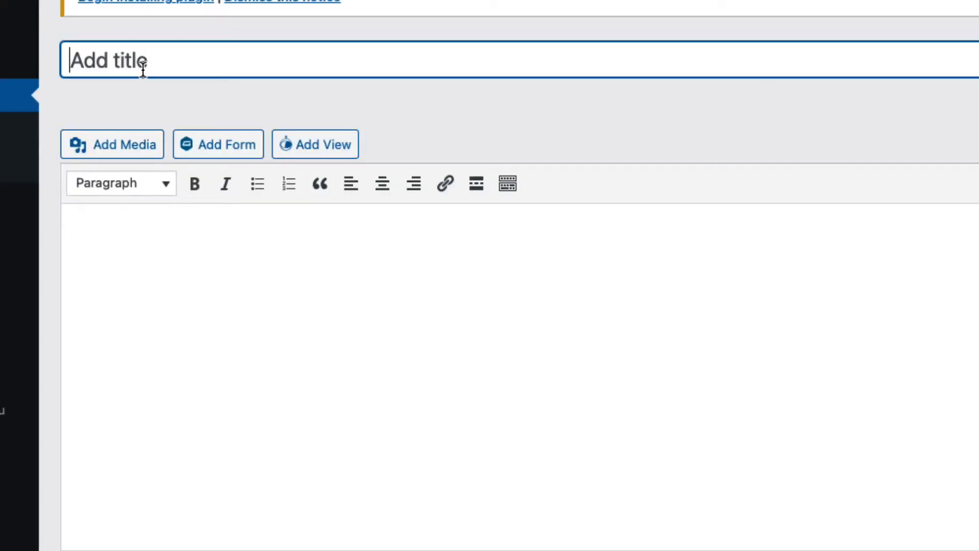
Title the new classic-editor page "My page" and select the View "Find a Restaurant or Cafe Near You #418" for embedding
type("My p")
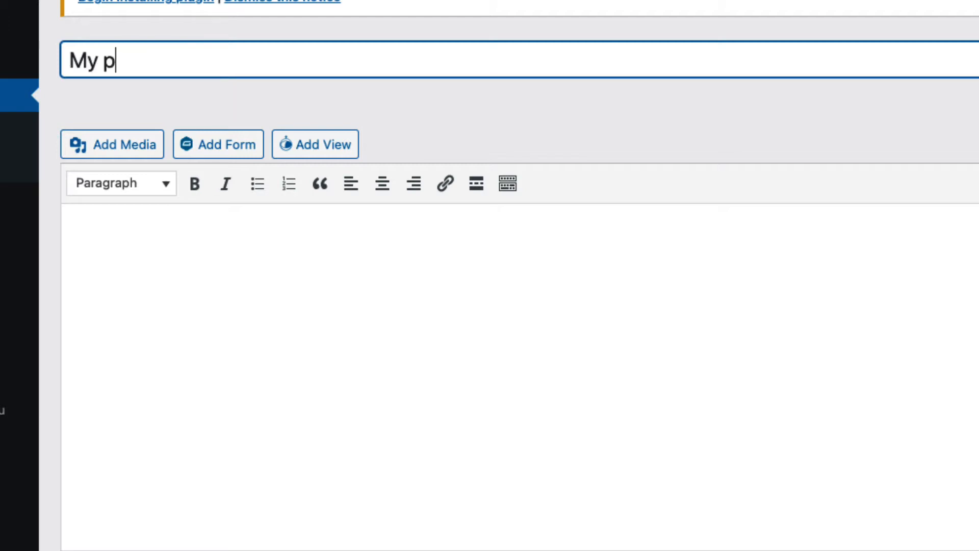
type("age")
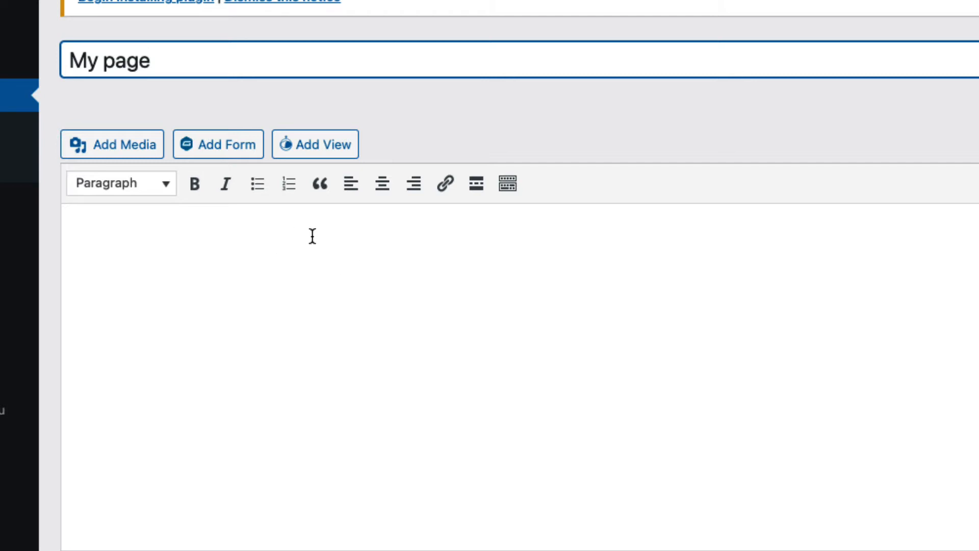
left_click(324, 154)
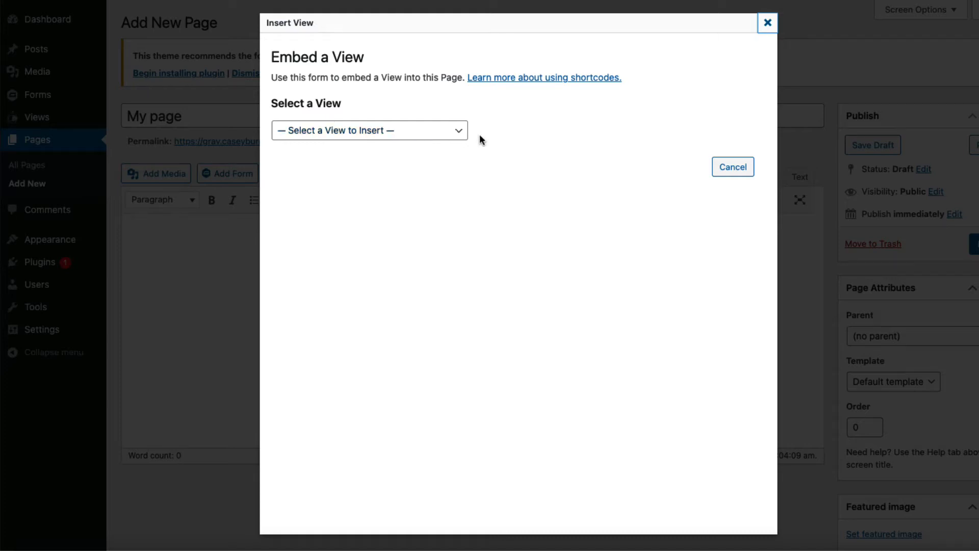
left_click(457, 133)
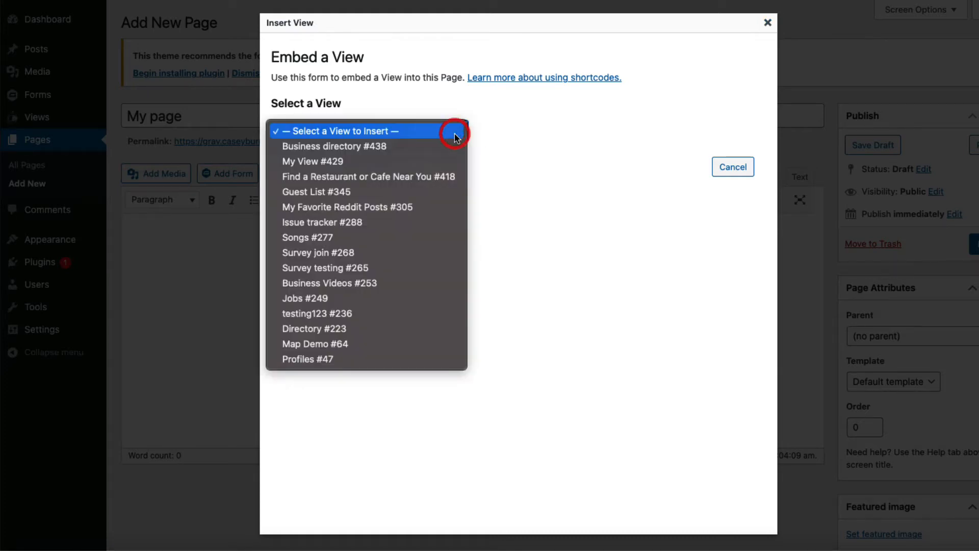
left_click(414, 178)
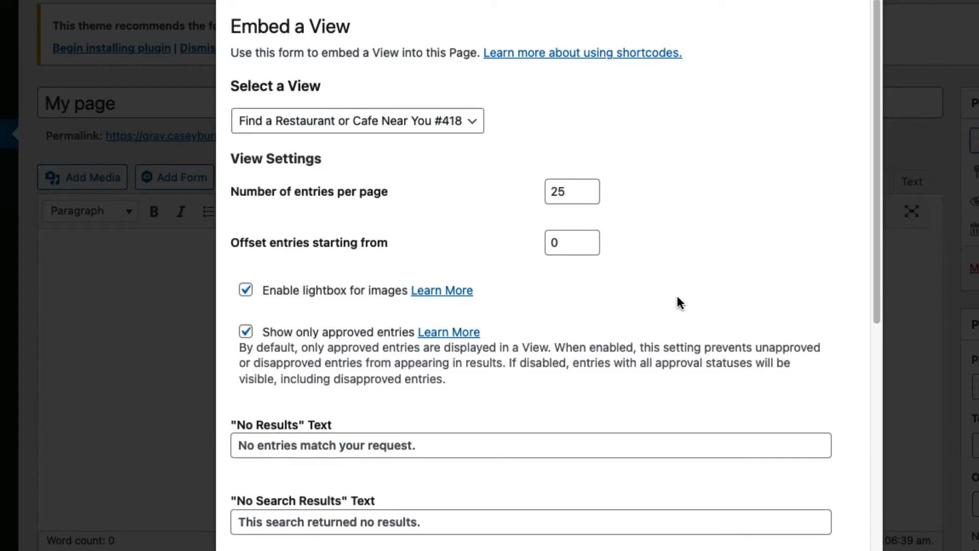
Review the embed settings of the View and enable Allow User Delete and Allow User Duplicate
scroll(677, 297, "down", 12)
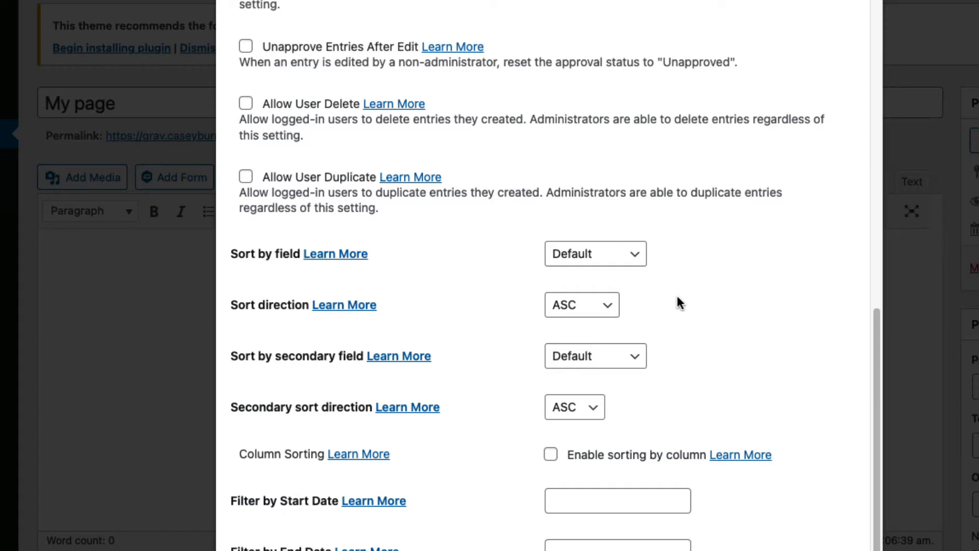
scroll(678, 301, "up", 5)
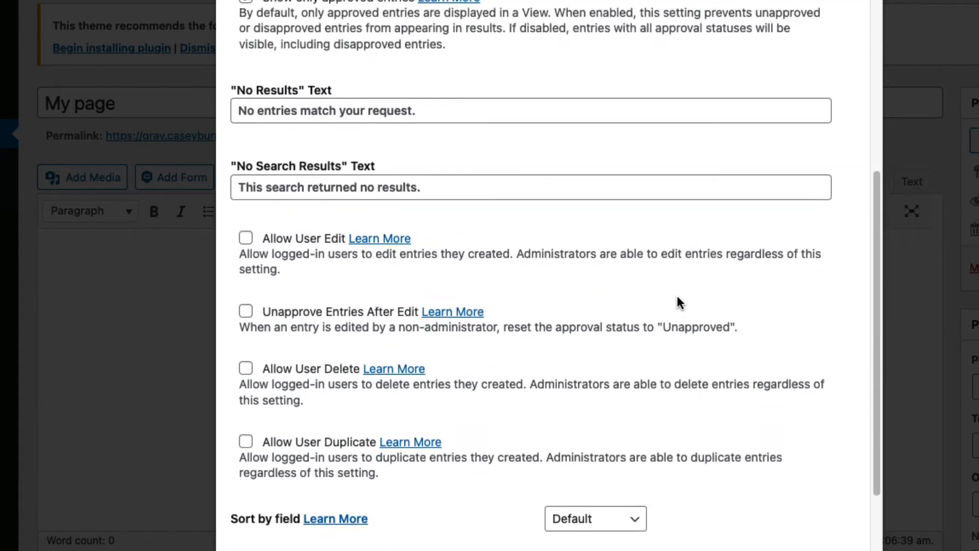
scroll(678, 302, "up", 6)
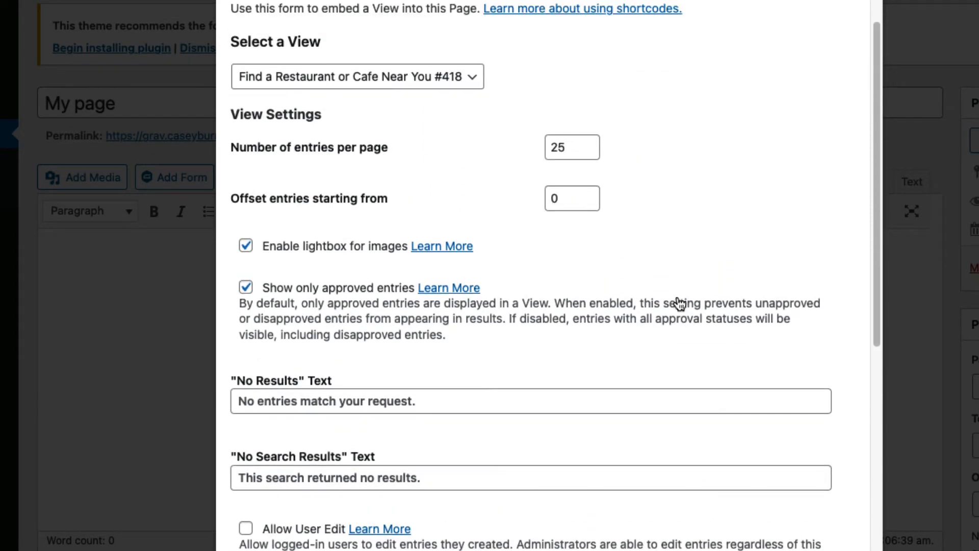
scroll(678, 302, "up", 1)
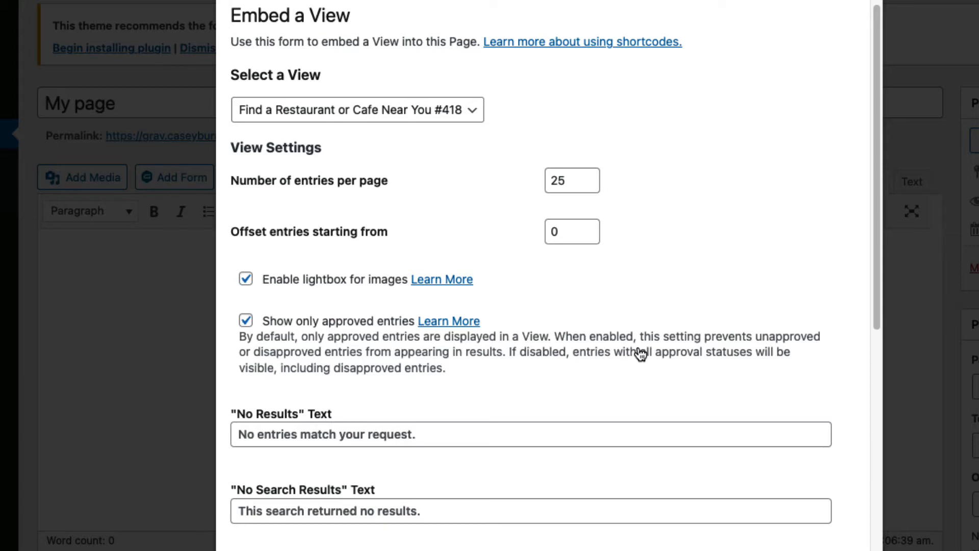
scroll(640, 354, "down", 5)
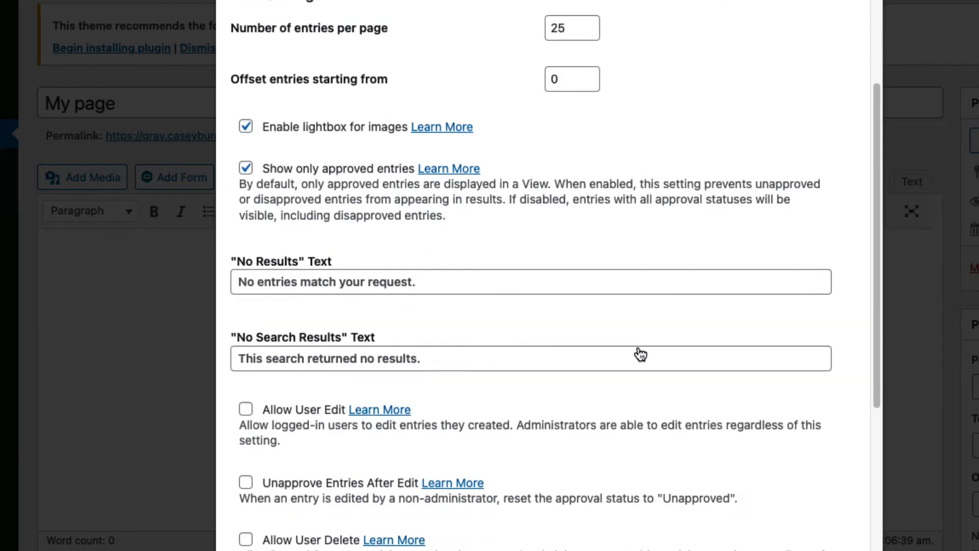
scroll(641, 353, "down", 3)
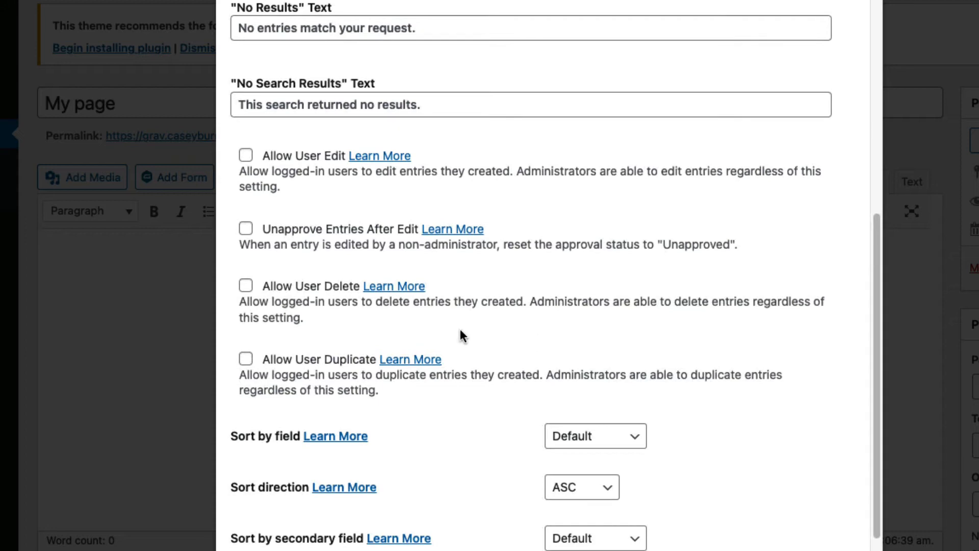
left_click(246, 285)
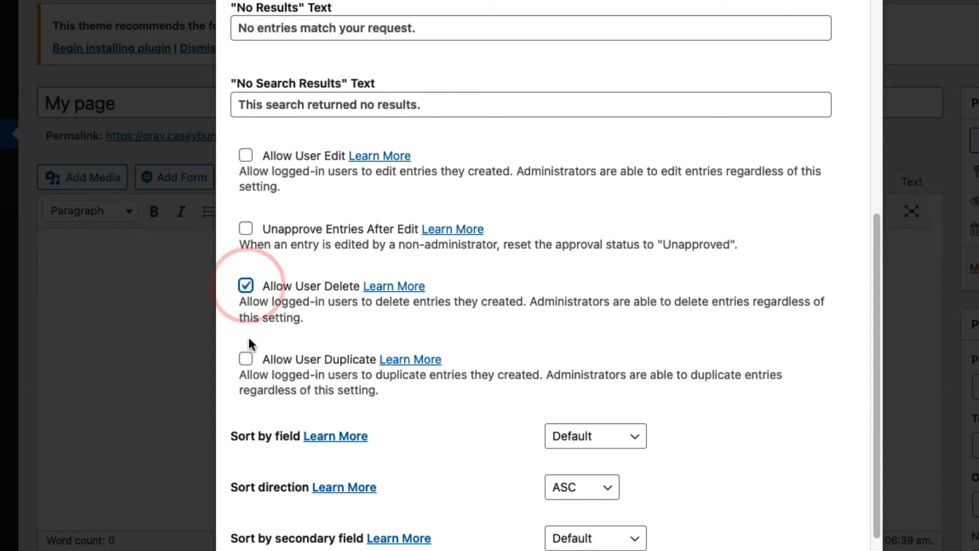
left_click(246, 359)
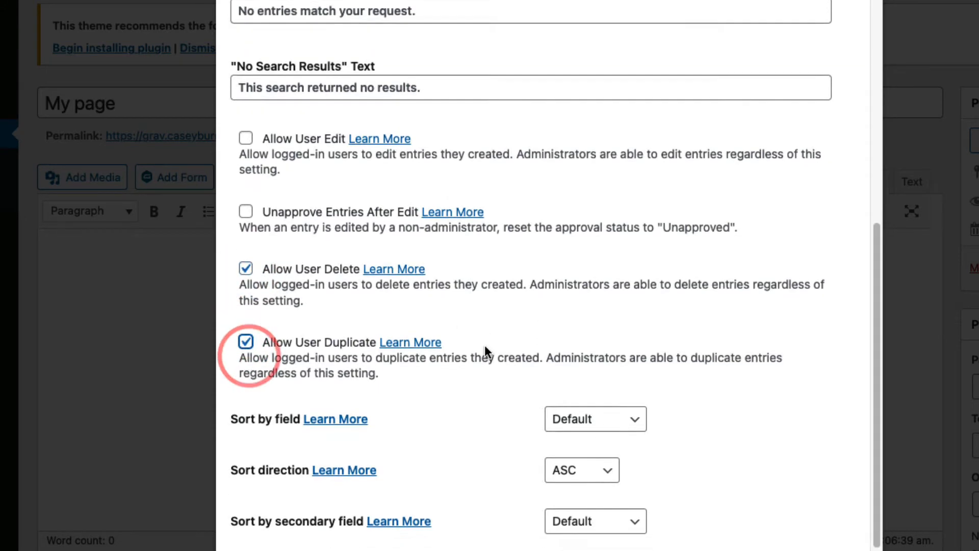
Set the View's sort direction to DESC and both the primary and secondary sort fields to Date Created
scroll(487, 352, "down", 3)
left_click(601, 297)
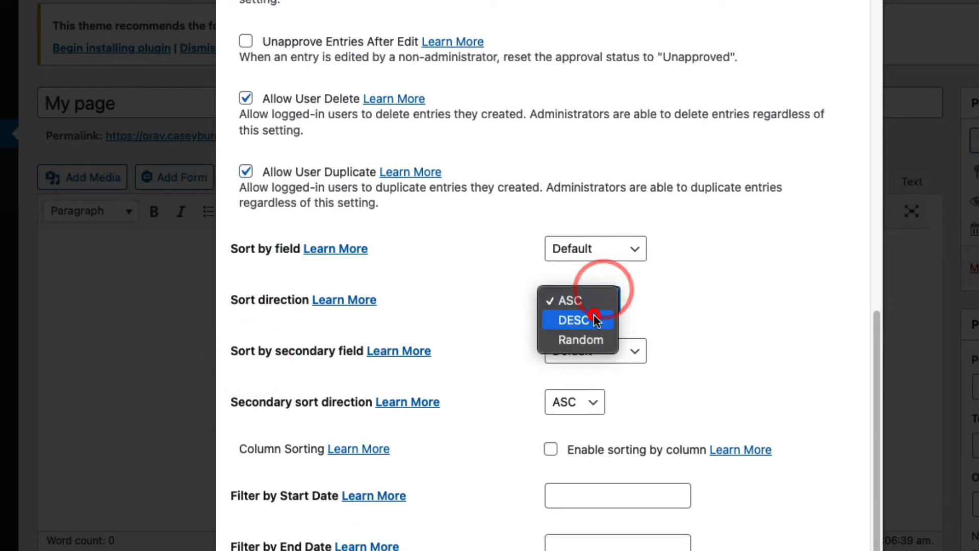
left_click(593, 318)
left_click(591, 350)
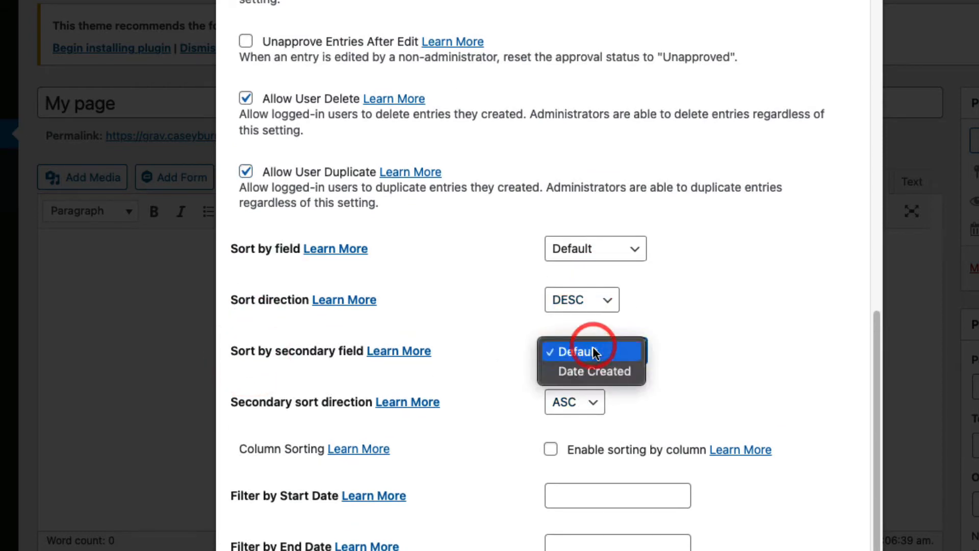
left_click(594, 371)
left_click(595, 260)
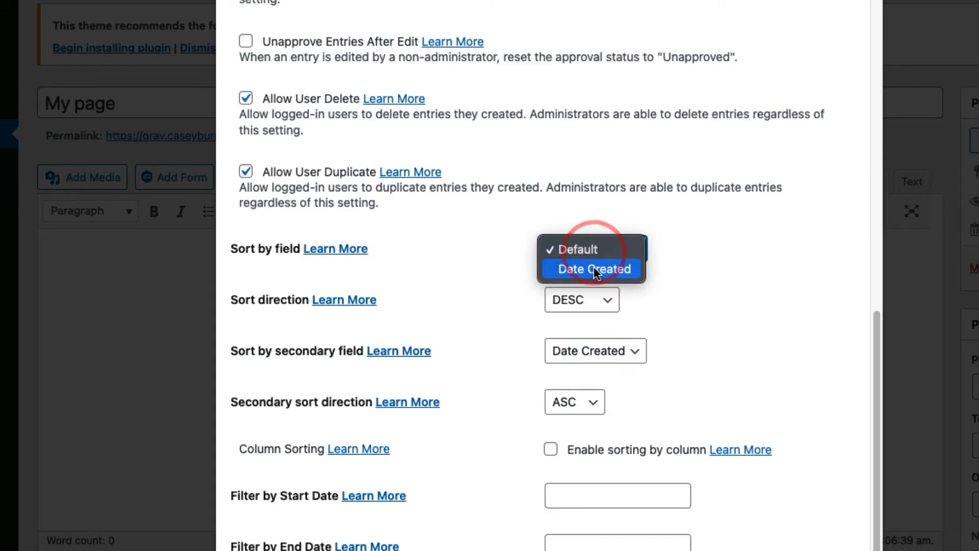
left_click(593, 265)
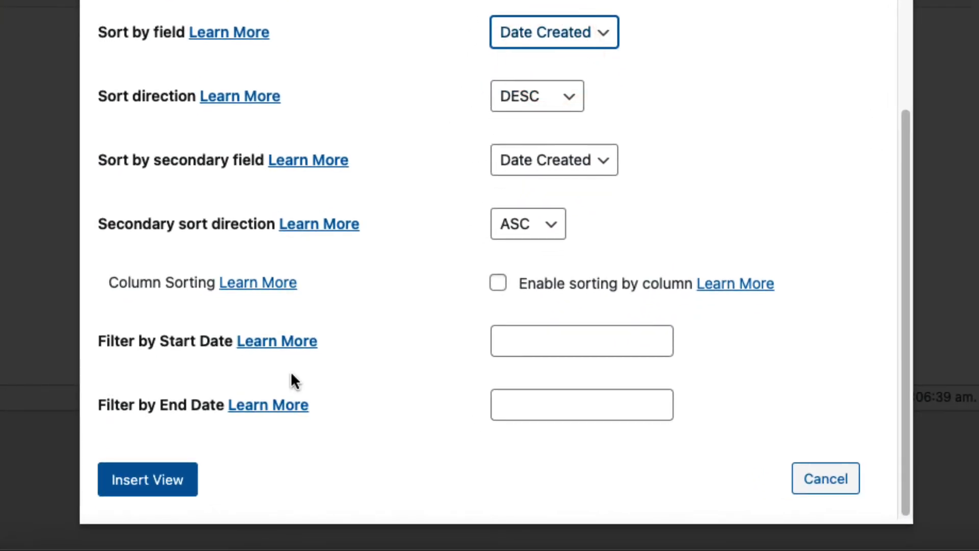
Insert the configured View into the page content and publish the page
left_click(198, 529)
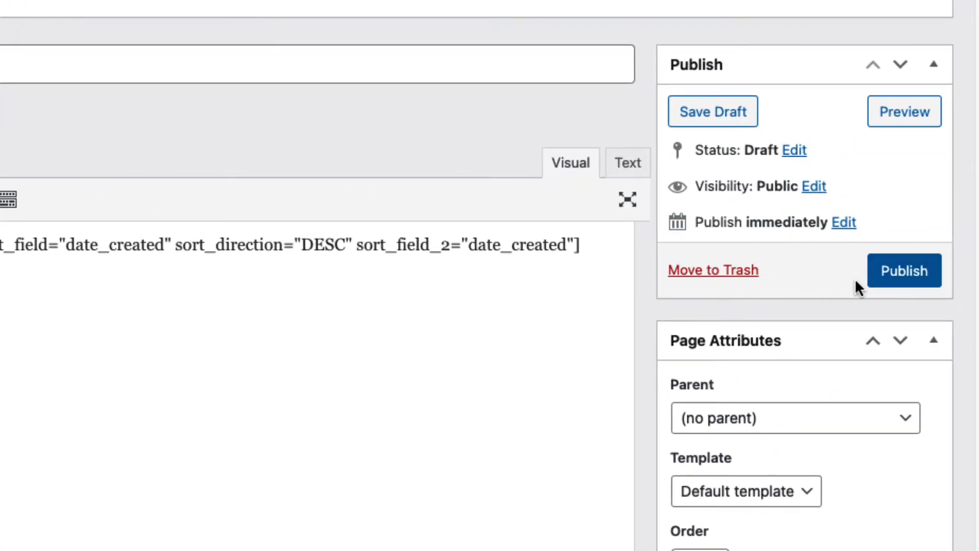
left_click(892, 276)
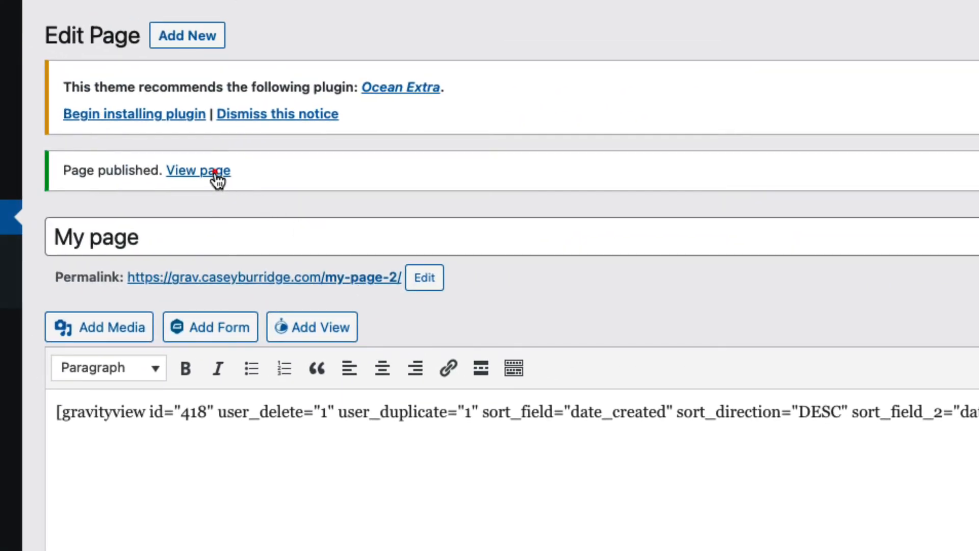
Open the published "My page" on the live site and look through its embedded restaurant and cafe listings
left_click(215, 172)
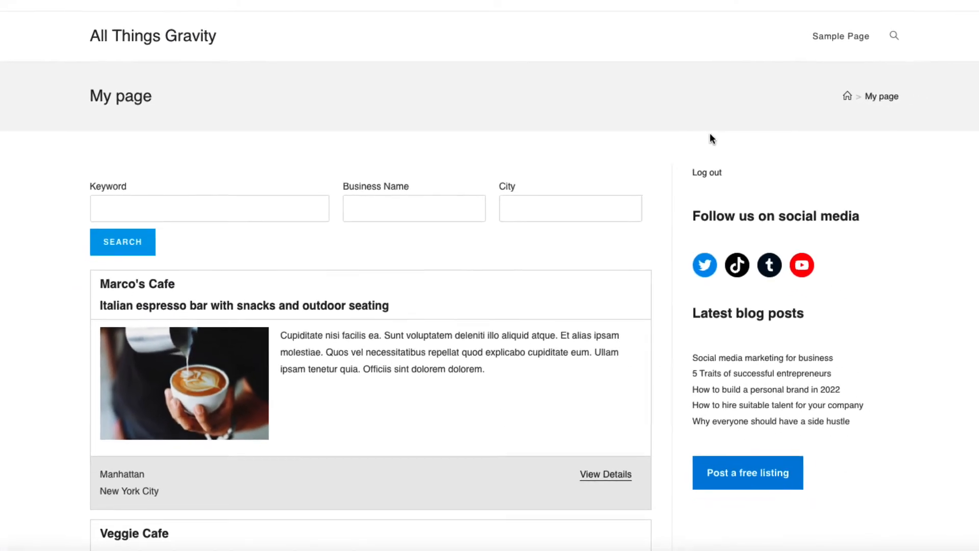
scroll(700, 131, "down", 2)
scroll(700, 133, "down", 9)
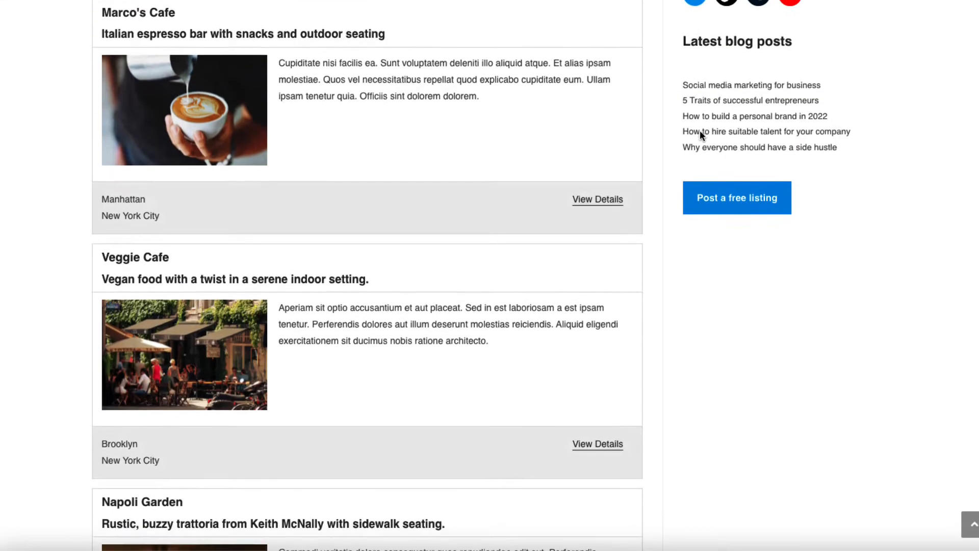
scroll(700, 133, "up", 10)
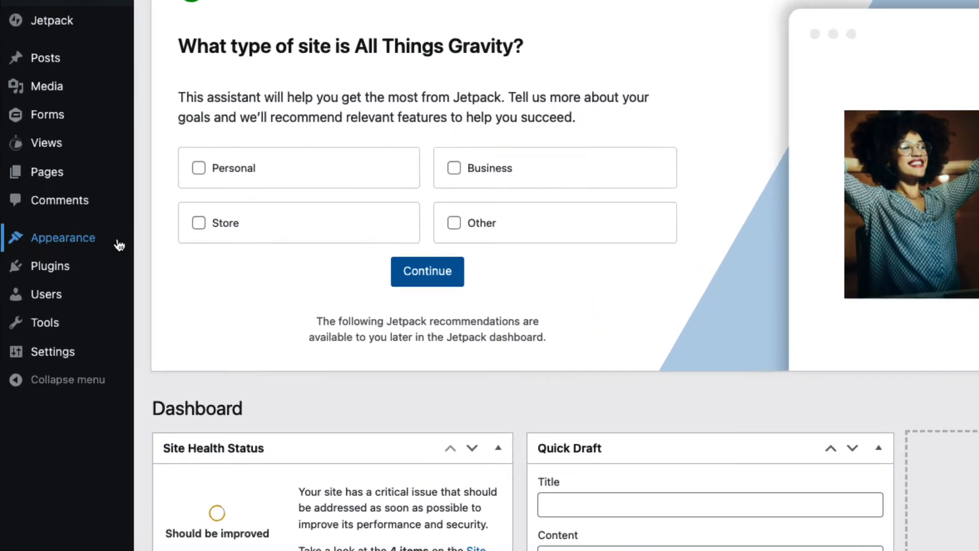
Go to the site's widget management and add a GravityView Search widget after the last Block in the expanded sidebar area
mouse_move(68, 268)
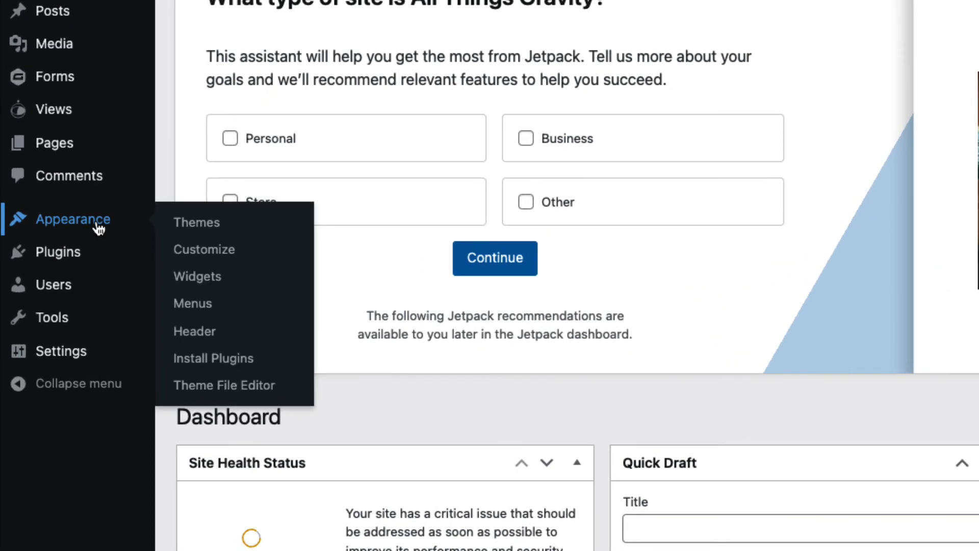
left_click(222, 282)
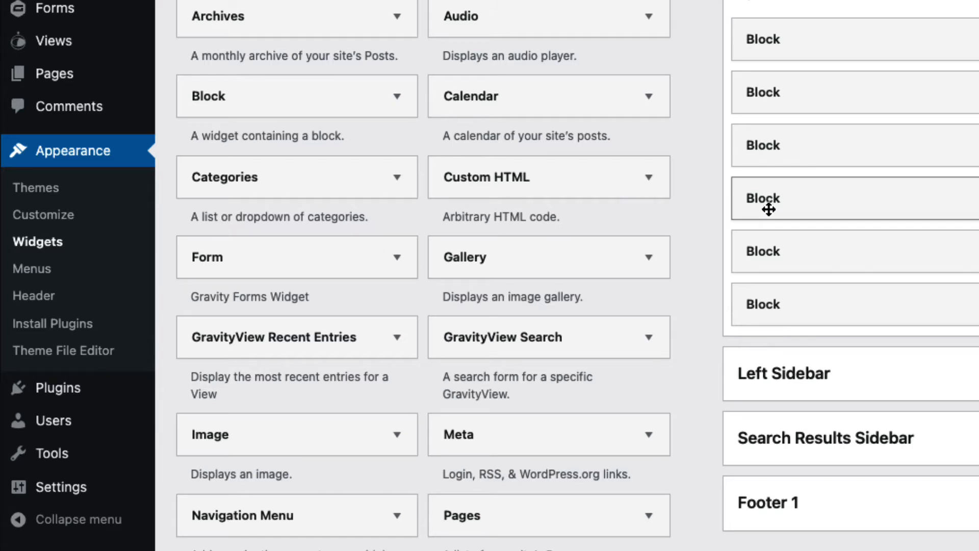
scroll(725, 209, "down", 3)
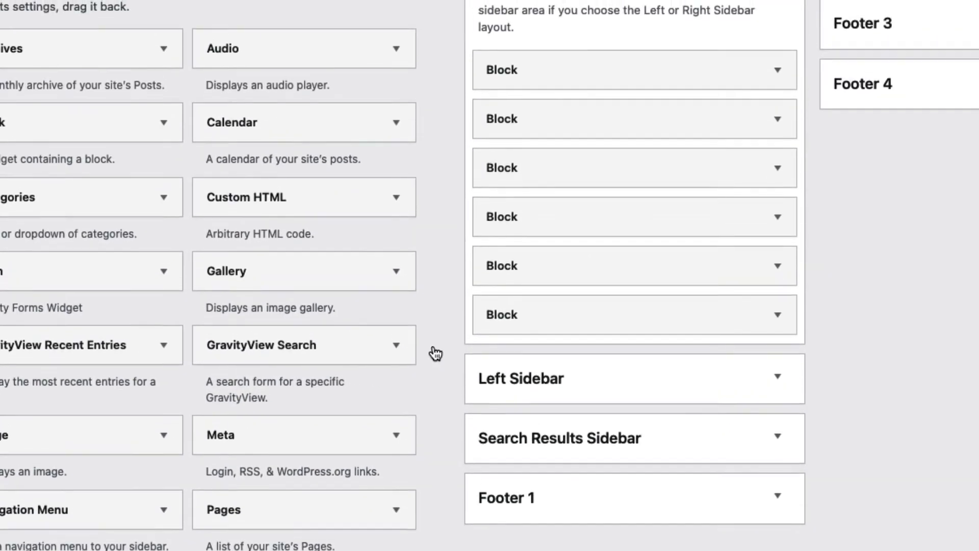
left_click_drag(326, 329, 604, 373)
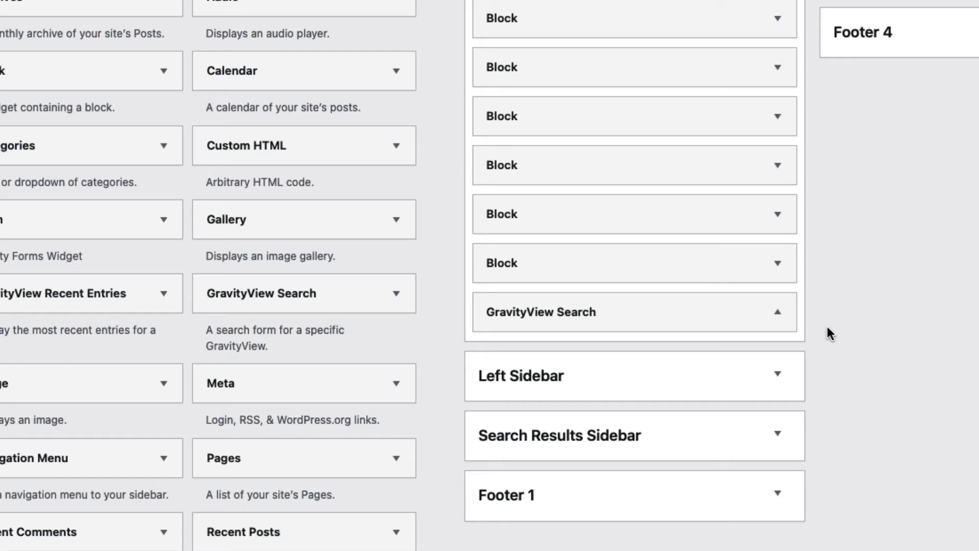
Title the GravityView Search widget "Search Entries" and assign it the View "Find a Restaurant or Cafe Near You #418"
left_click(777, 312)
scroll(866, 345, "down", 3)
scroll(865, 342, "down", 1)
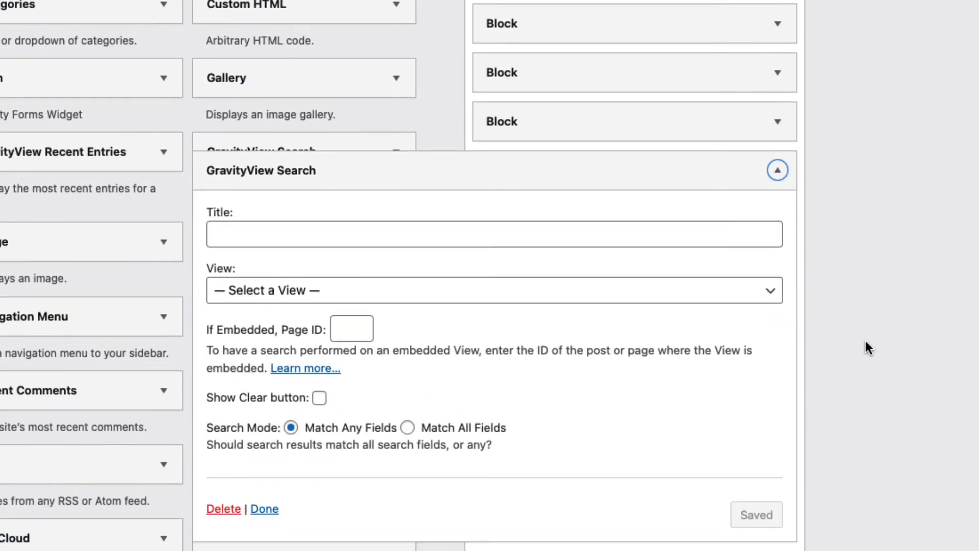
left_click(363, 237)
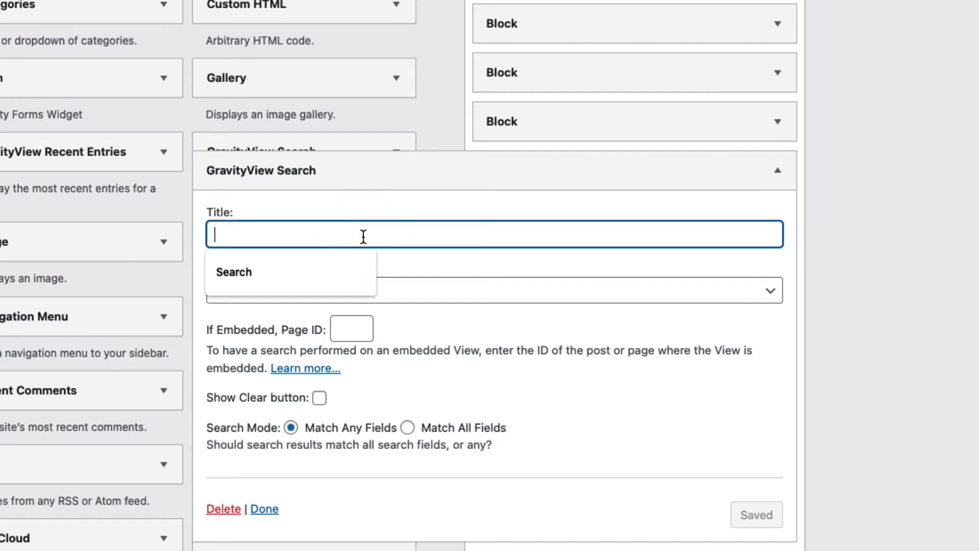
type("Se")
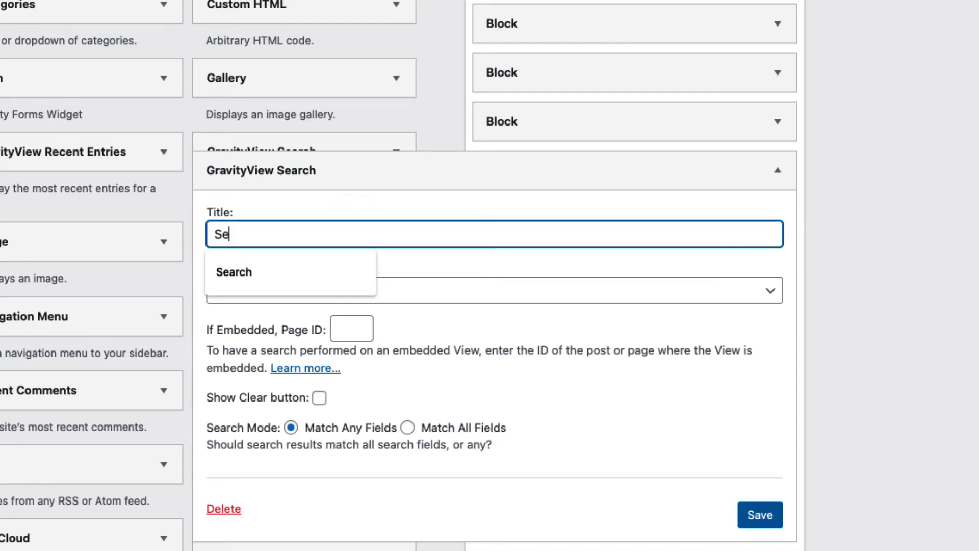
type("arch Entries")
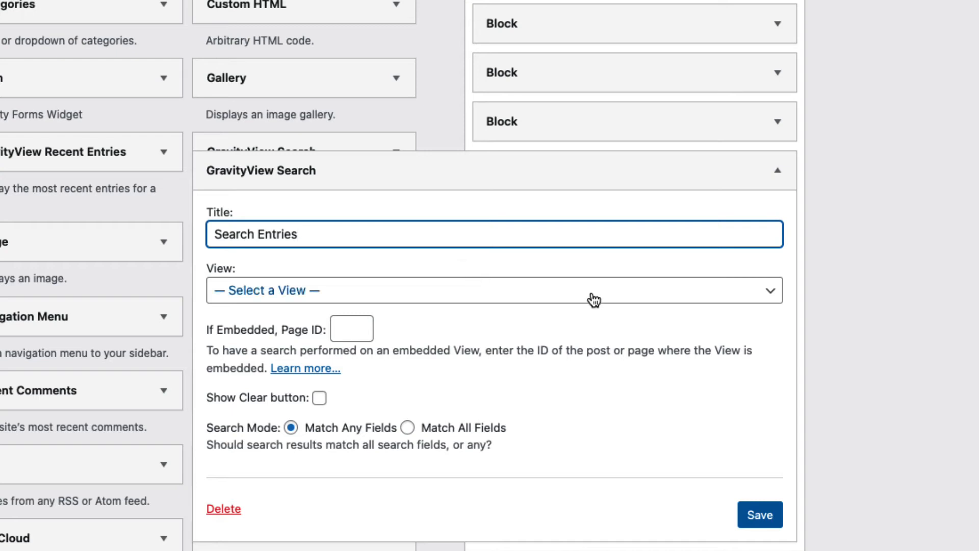
left_click(765, 300)
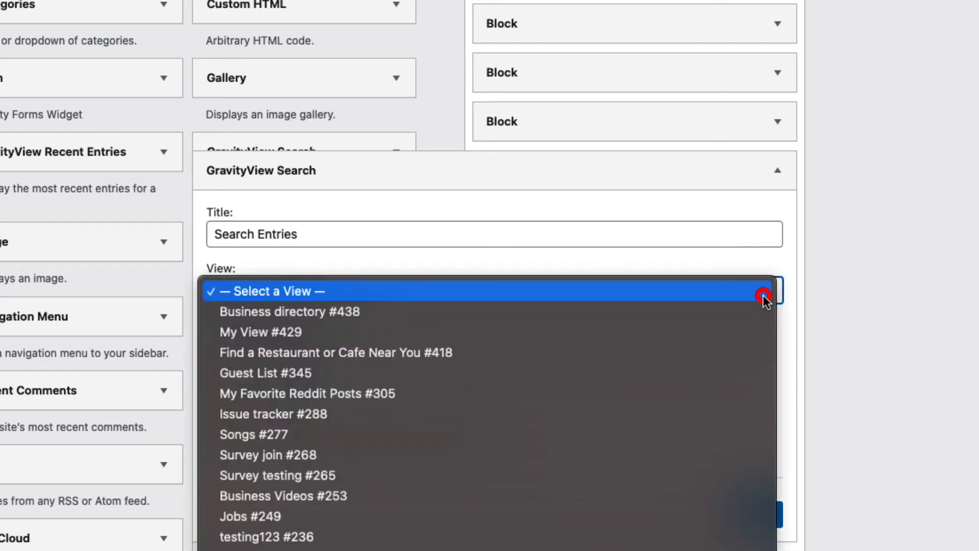
left_click(478, 352)
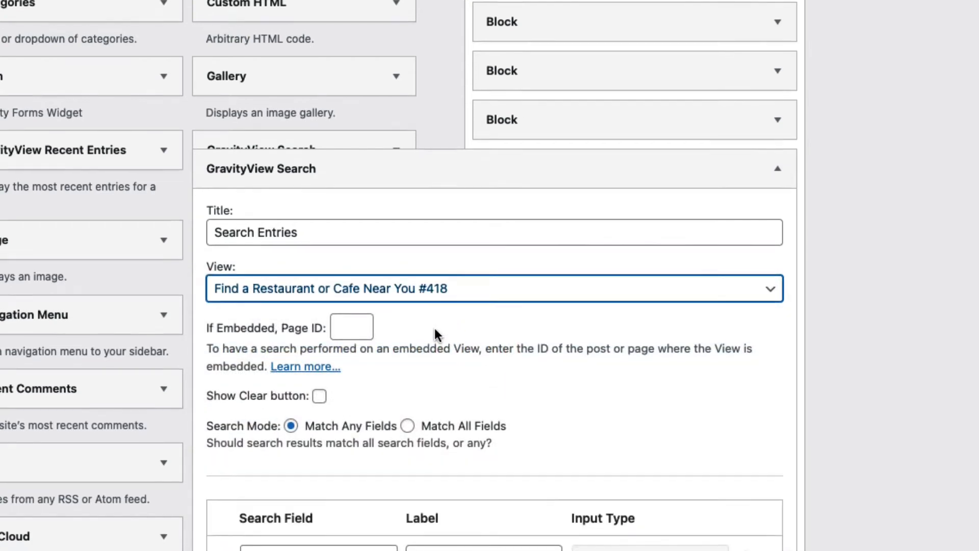
Enter 422 as the page ID of the embedded View in the search widget
scroll(436, 334, "down", 2)
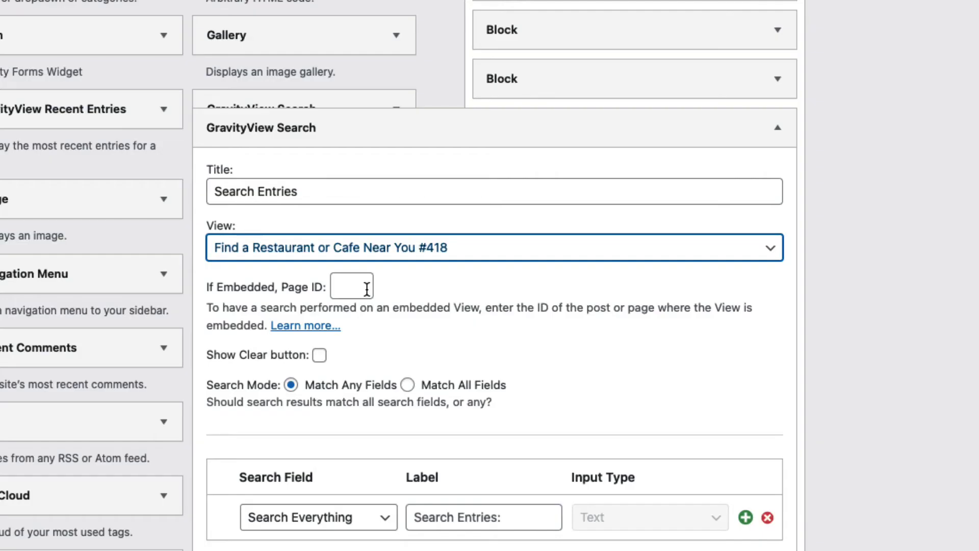
left_click(366, 287)
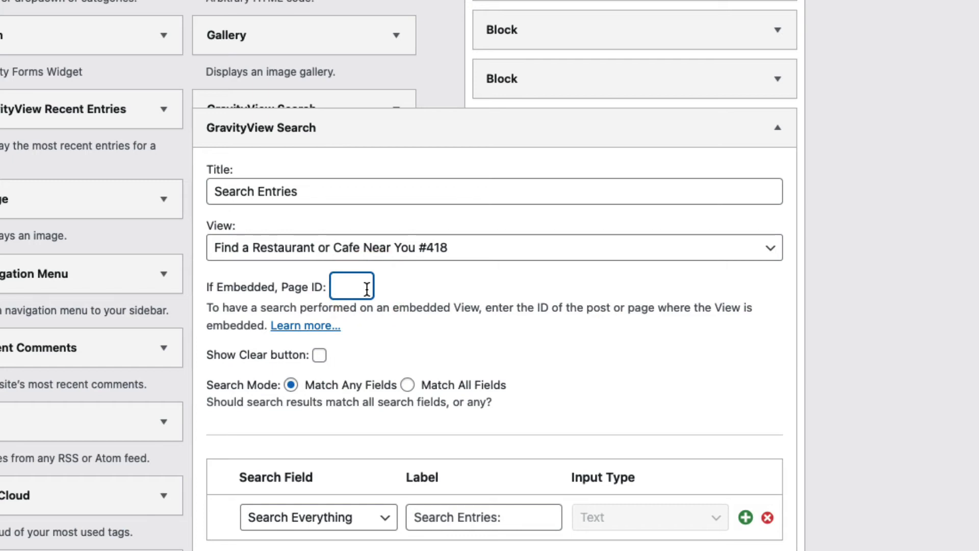
type("422")
left_click(435, 316)
scroll(435, 316, "down", 1)
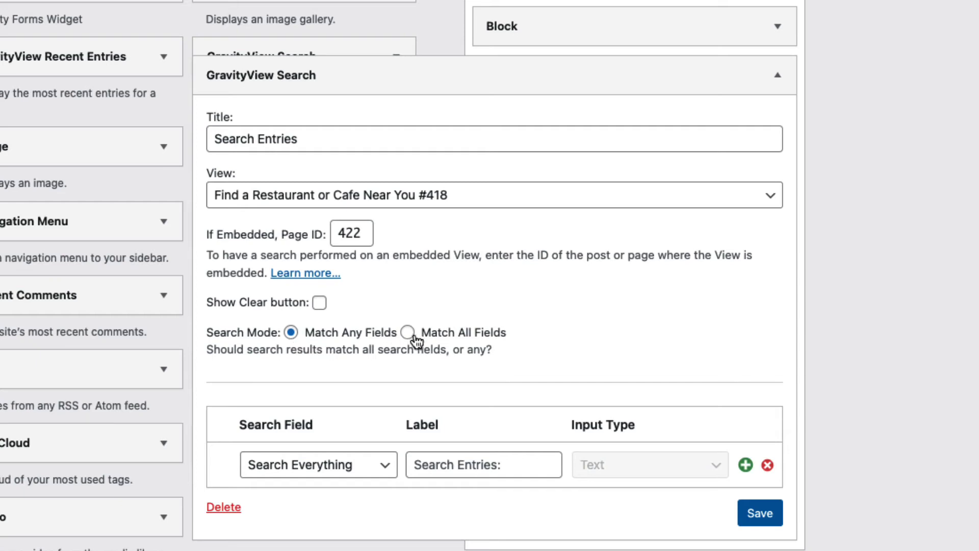
Set the search widget's first search field to Business Name
scroll(644, 306, "down", 2)
scroll(644, 302, "down", 3)
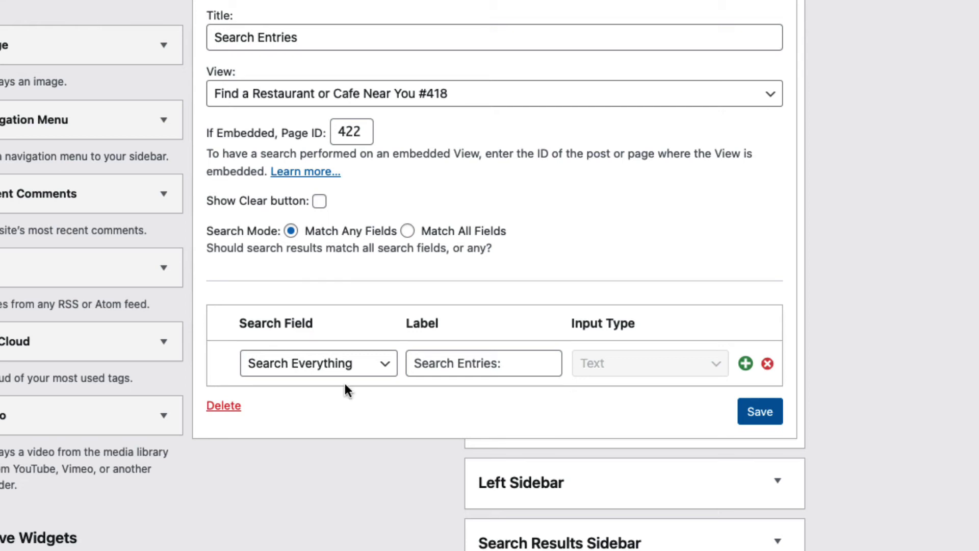
left_click(384, 367)
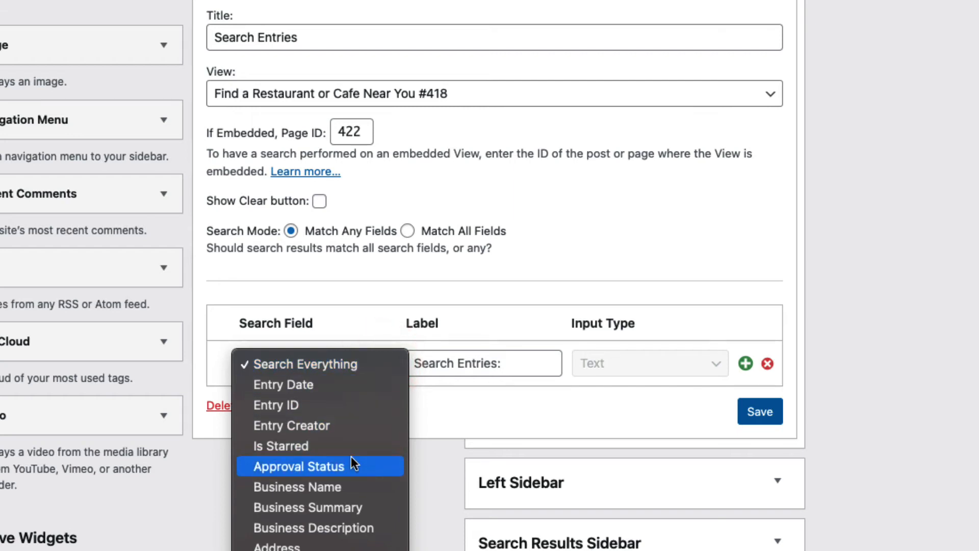
left_click(355, 493)
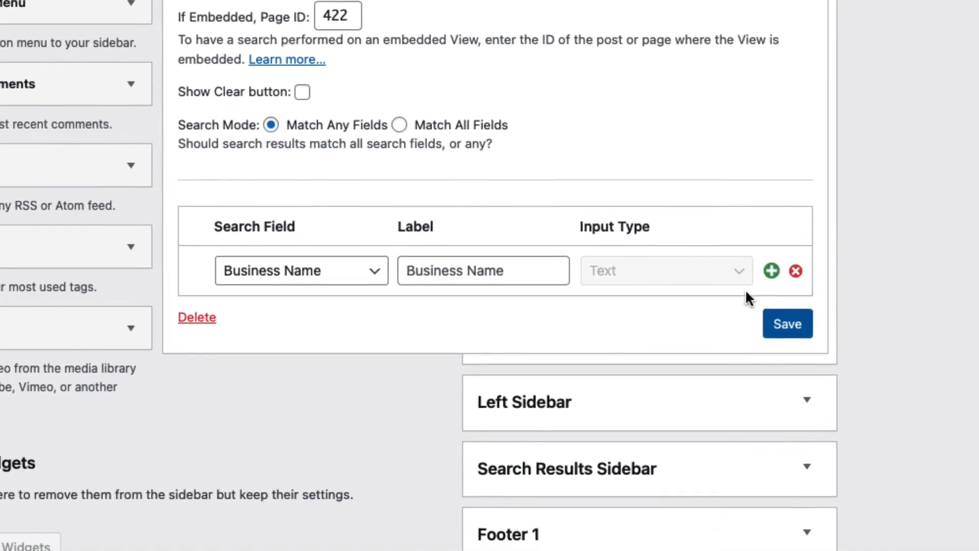
Add a second search field for City to the search widget and save the widget
left_click(754, 333)
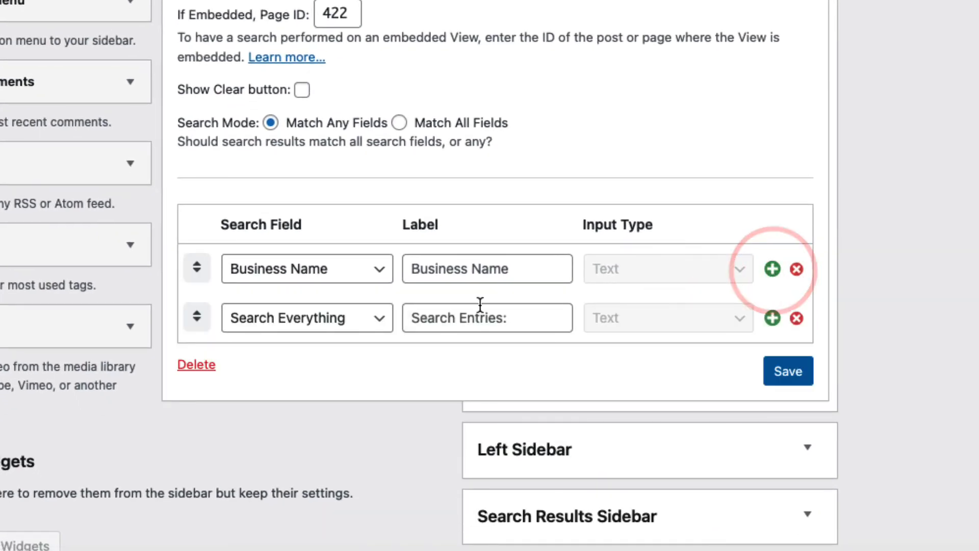
left_click(378, 321)
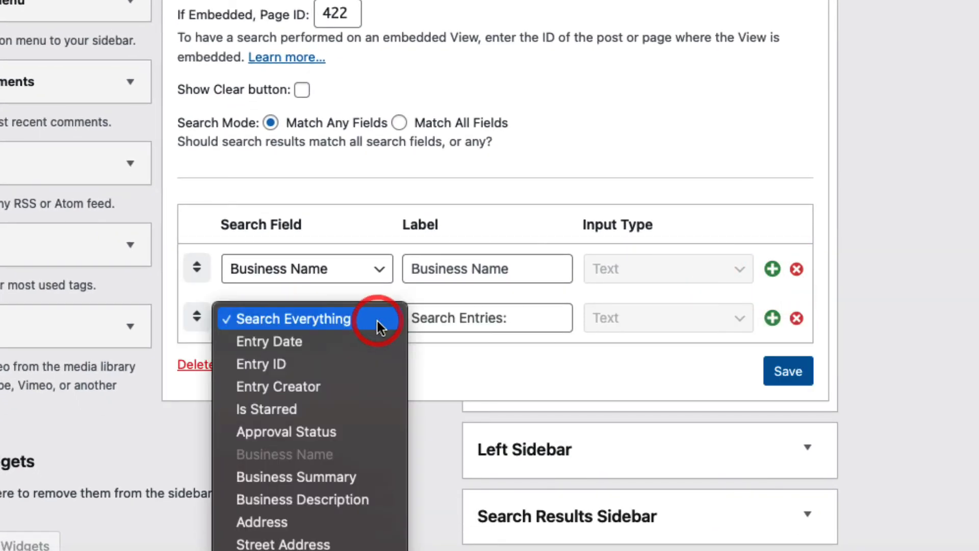
scroll(344, 418, "down", 3)
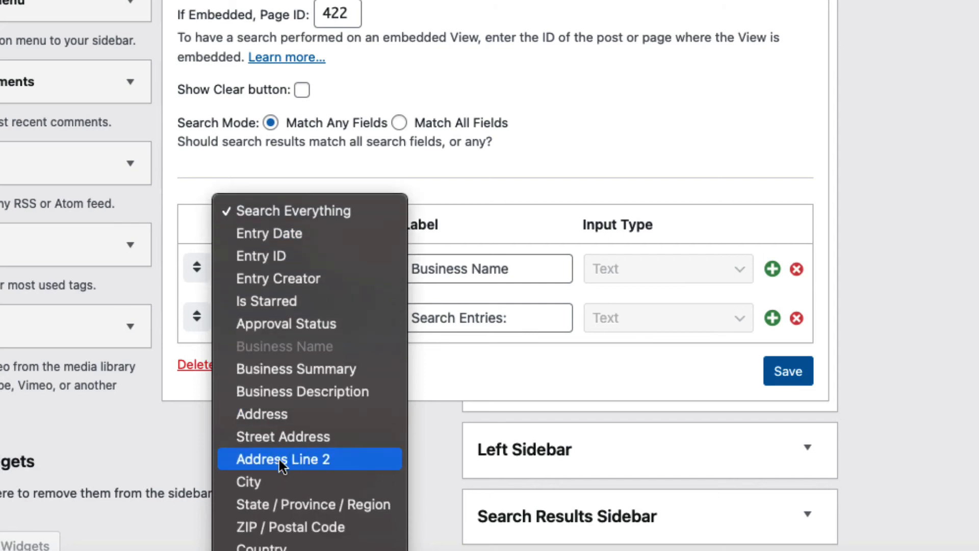
left_click(283, 479)
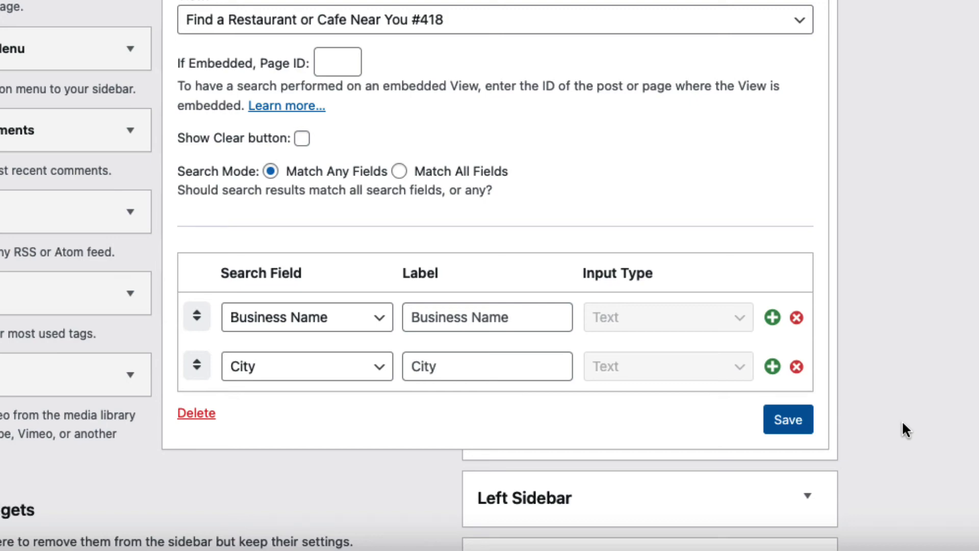
left_click(798, 430)
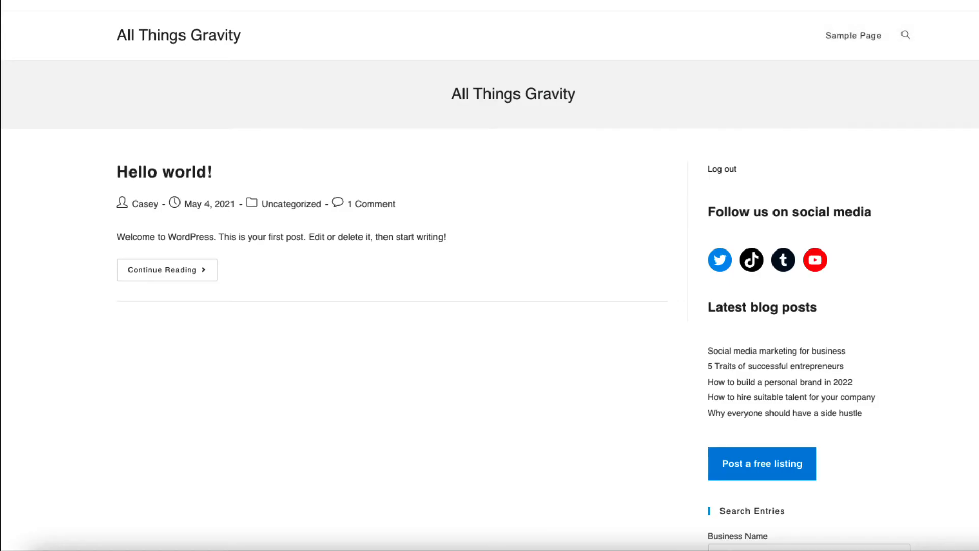
On the live site's home page, run a Business Name search for "cafe" with the Search Entries sidebar widget
scroll(527, 145, "down", 5)
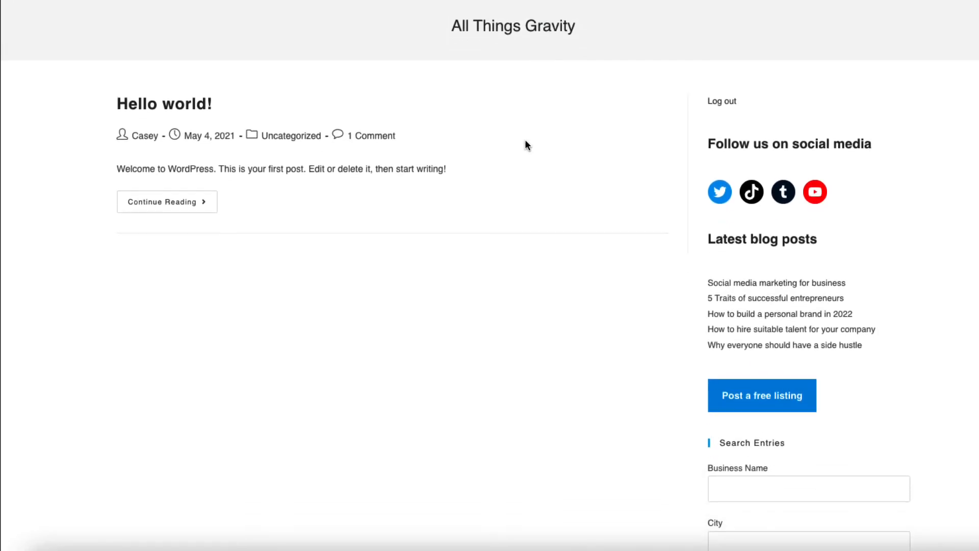
scroll(526, 145, "down", 4)
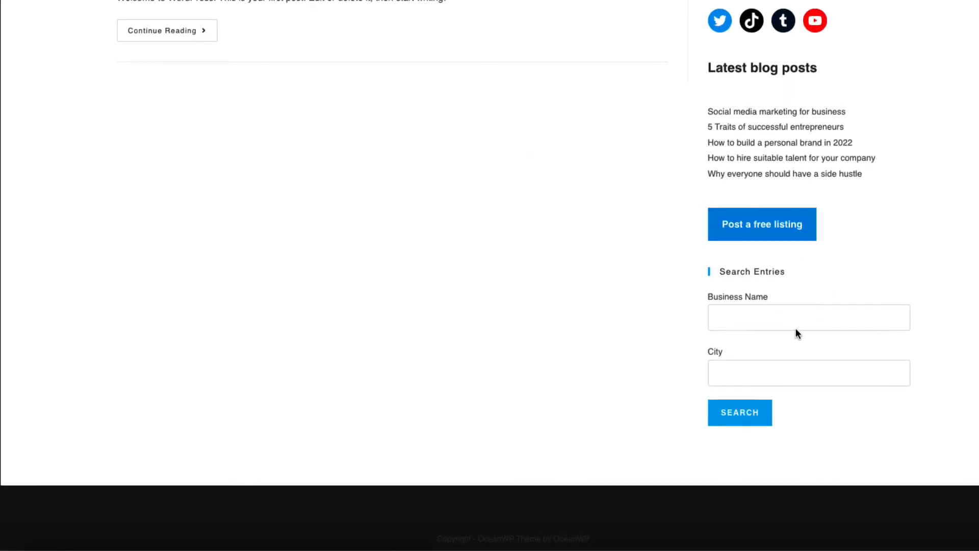
scroll(795, 329, "up", 2)
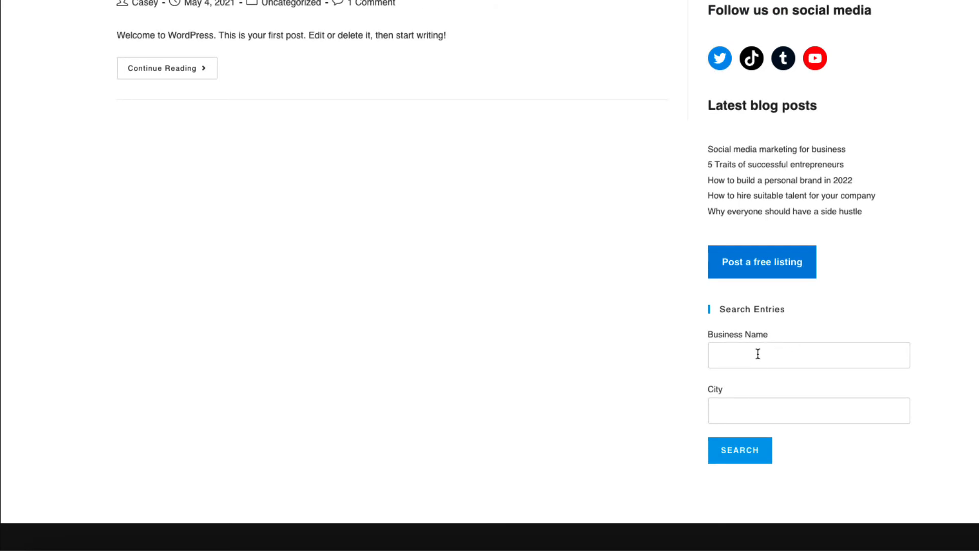
left_click(760, 354)
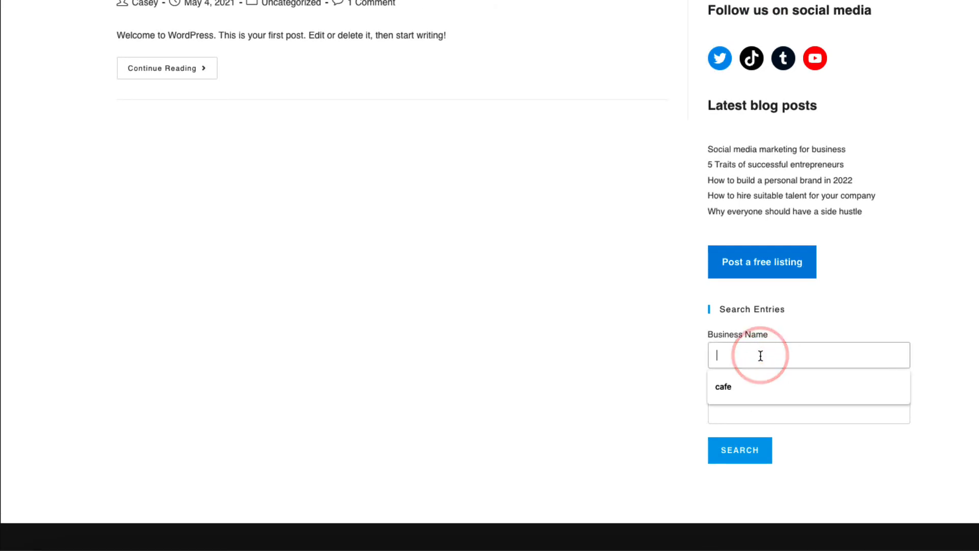
left_click(754, 383)
left_click(743, 455)
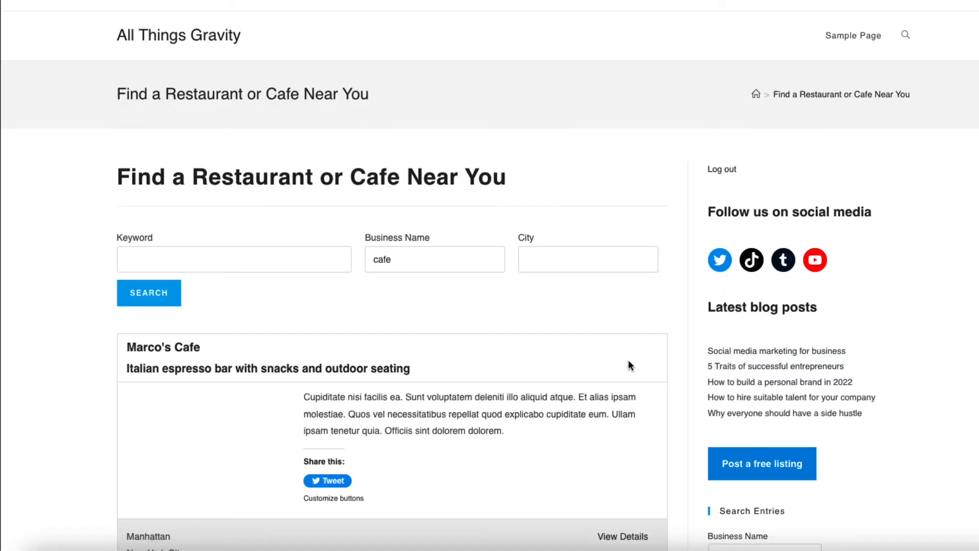
Look through the listings returned by the "cafe" search
scroll(628, 363, "down", 4)
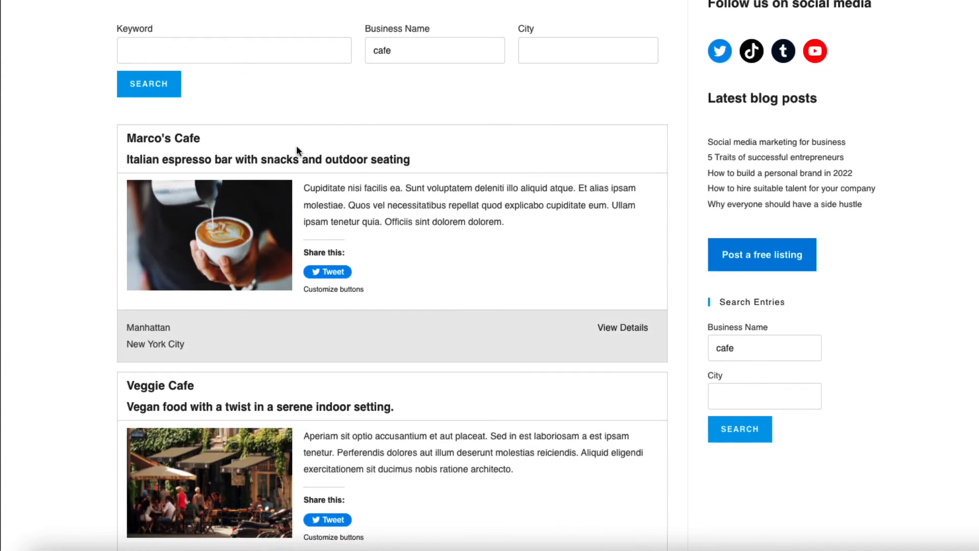
scroll(228, 276, "down", 2)
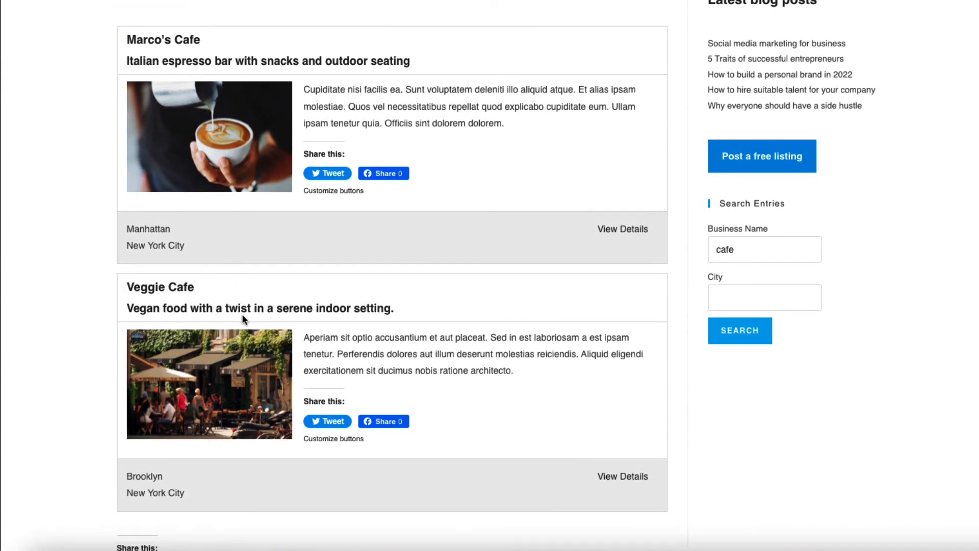
scroll(242, 315, "down", 4)
scroll(242, 316, "up", 2)
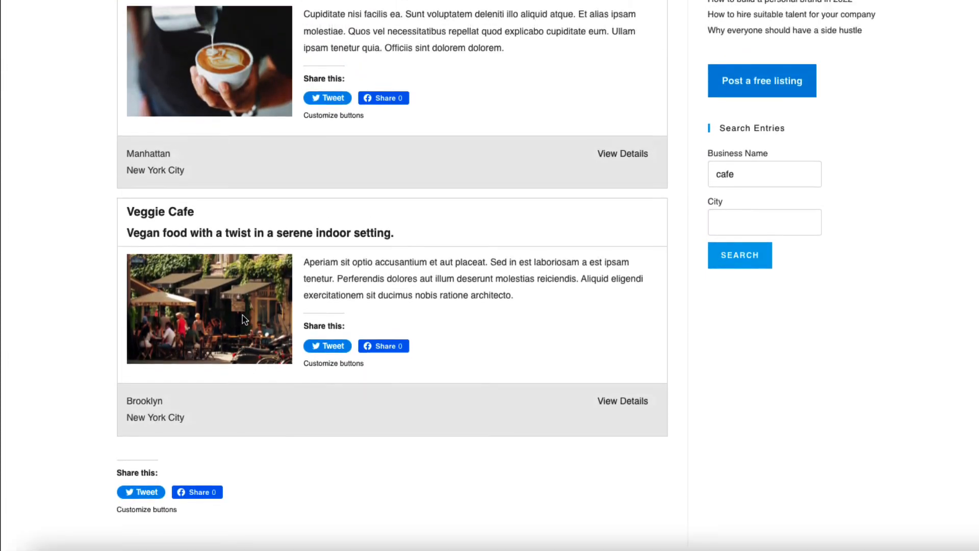
scroll(242, 316, "up", 5)
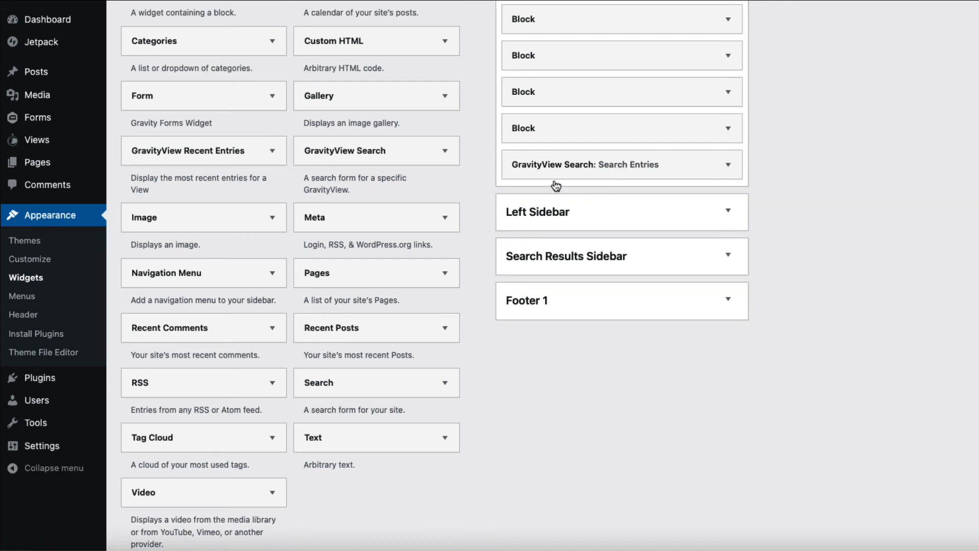
Add a GravityView Recent Entries widget below the search widget in the sidebar, with "Find a Restaurant or Cafe Near You #418" as its View
left_click_drag(170, 150, 663, 194)
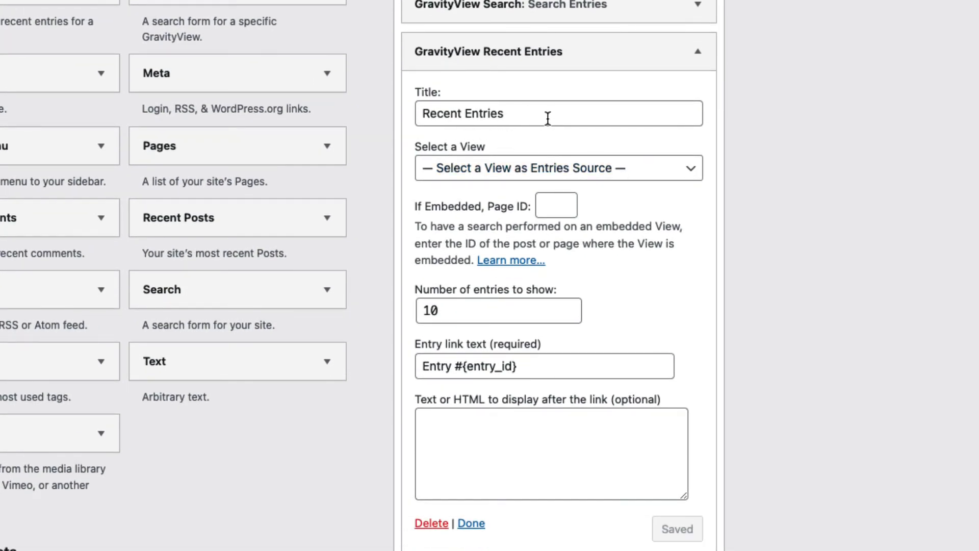
scroll(770, 123, "down", 2)
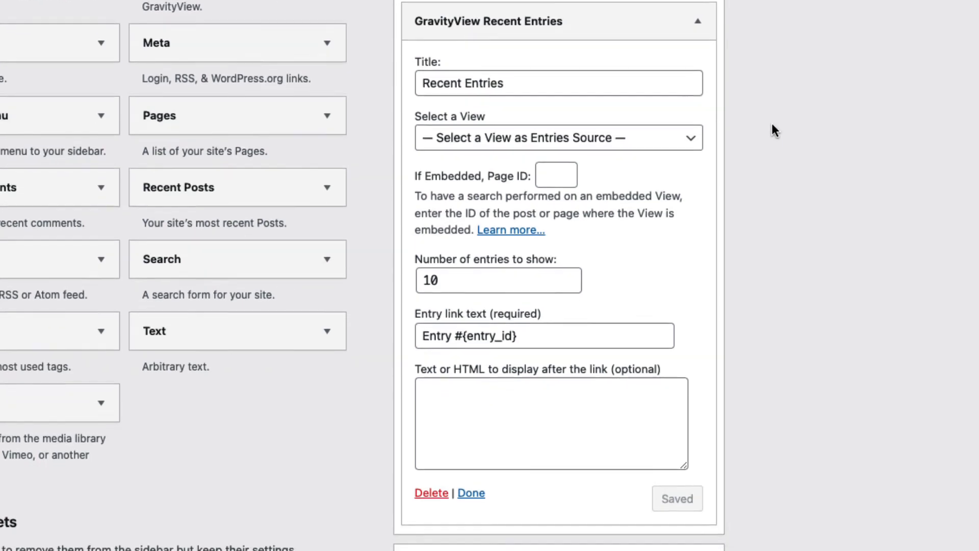
scroll(772, 130, "down", 1)
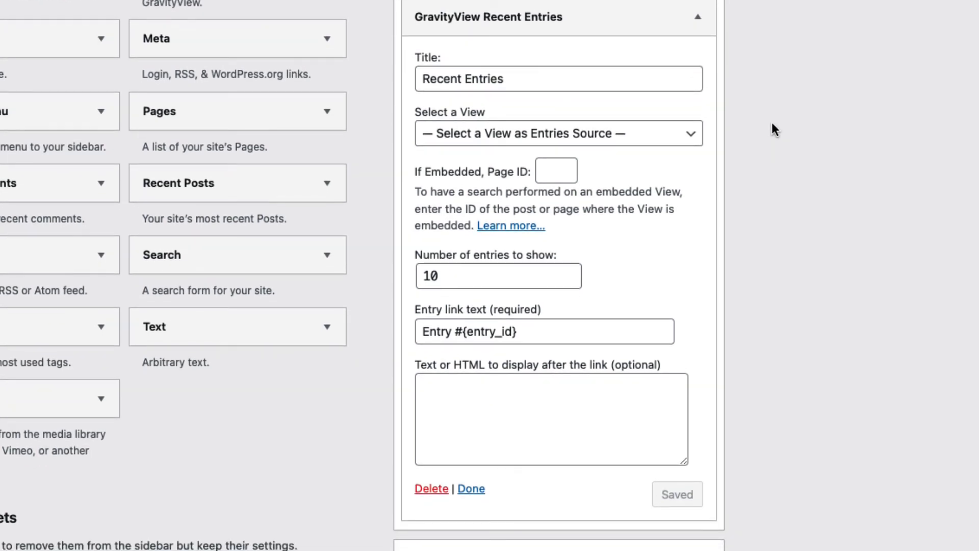
left_click(690, 135)
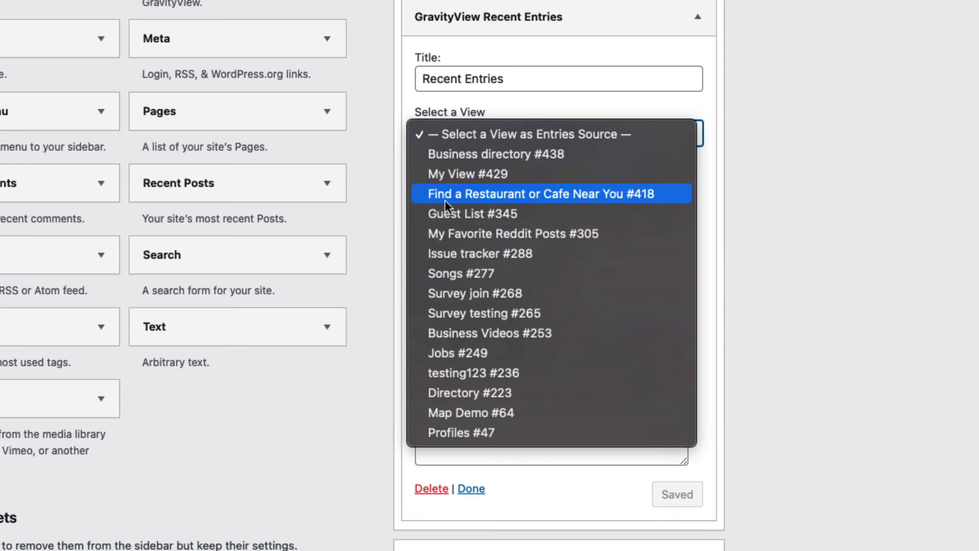
left_click(667, 195)
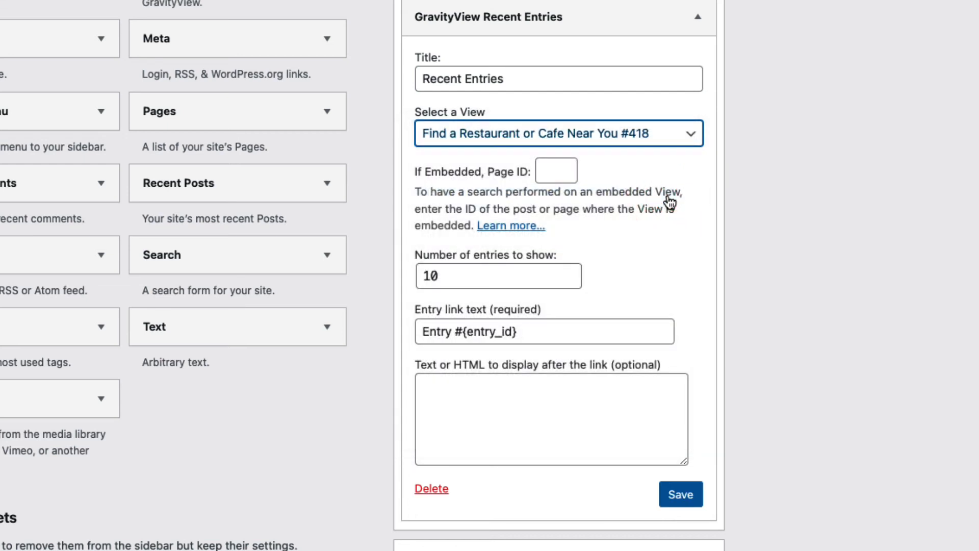
Set the Recent Entries widget's number of entries to show to 5
scroll(668, 199, "down", 1)
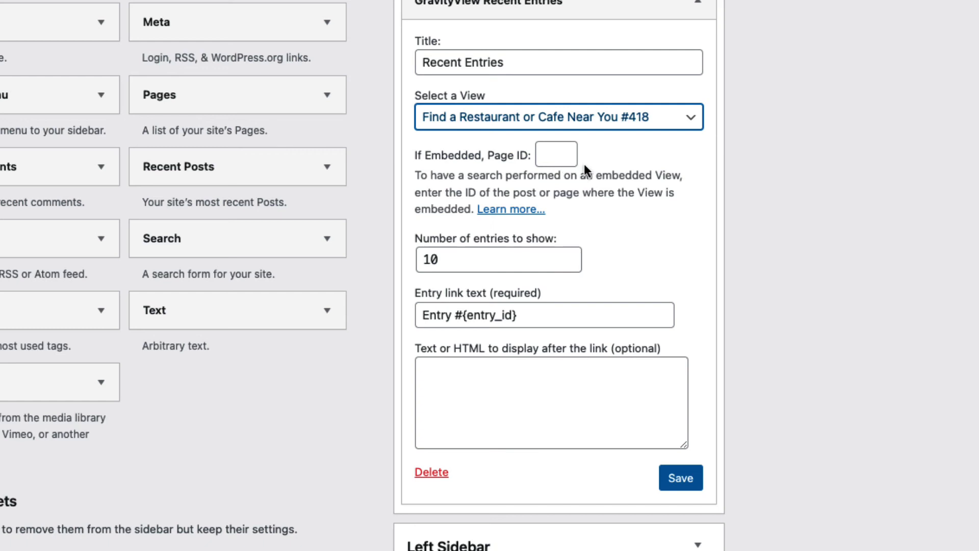
scroll(669, 201, "down", 3)
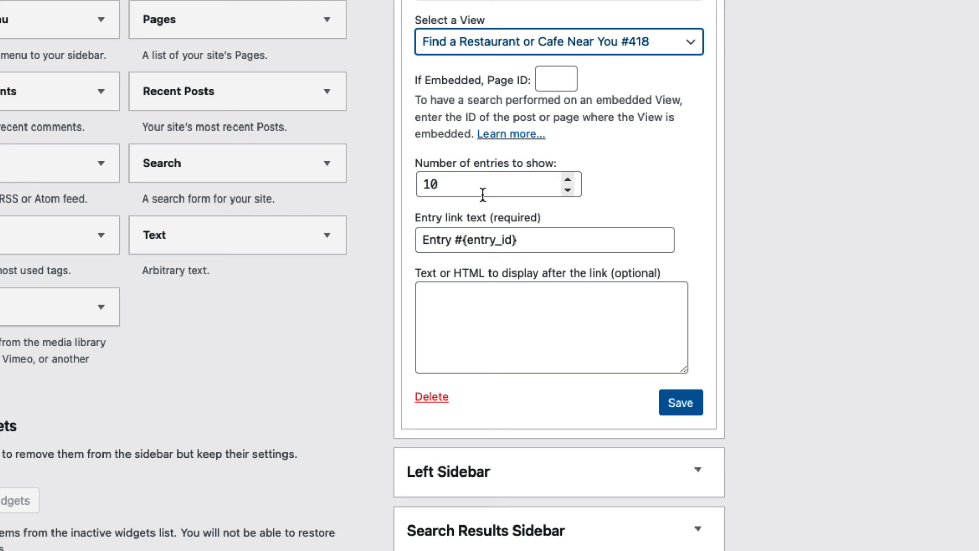
double_click(445, 185)
type("5")
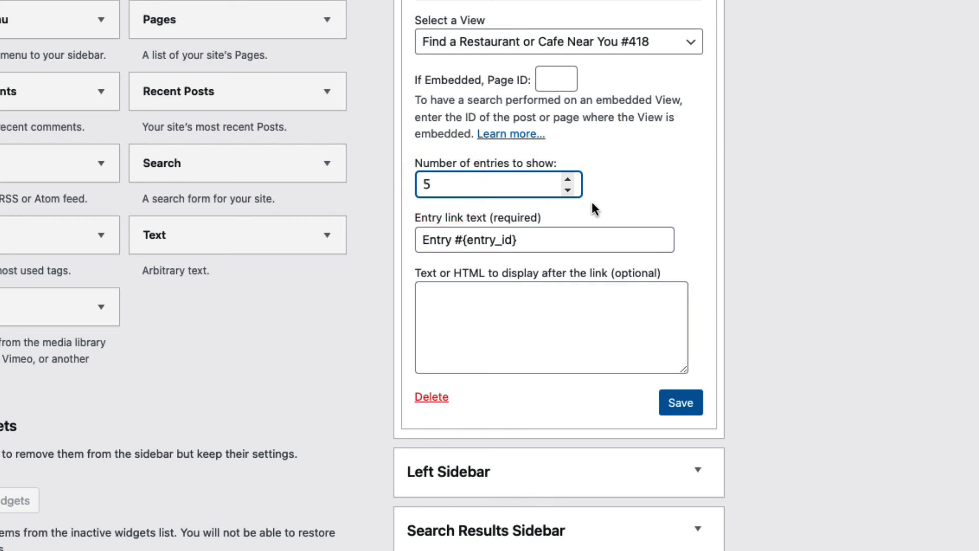
left_click(612, 192)
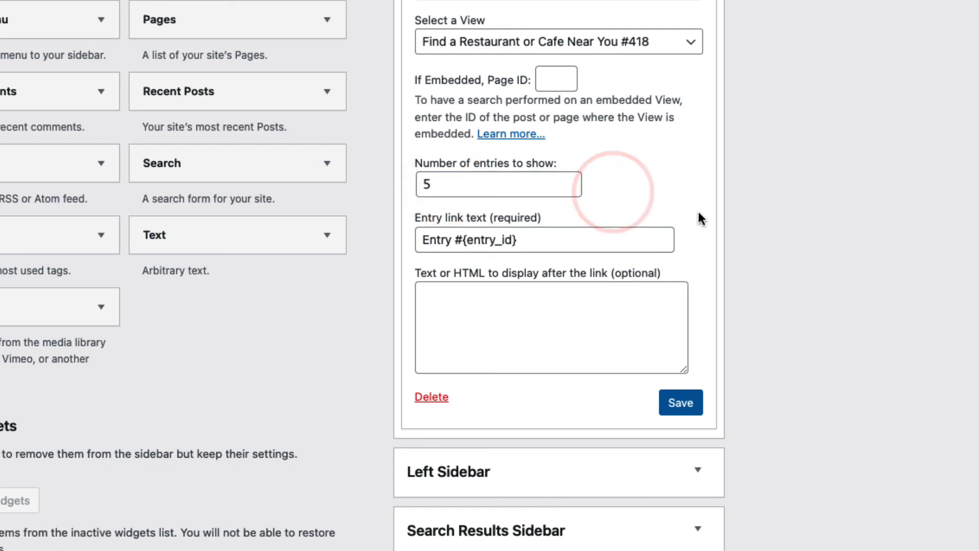
Replace the Recent Entries widget's entry link text with the merge tag {business_name:1} and save the widget
scroll(699, 213, "down", 2)
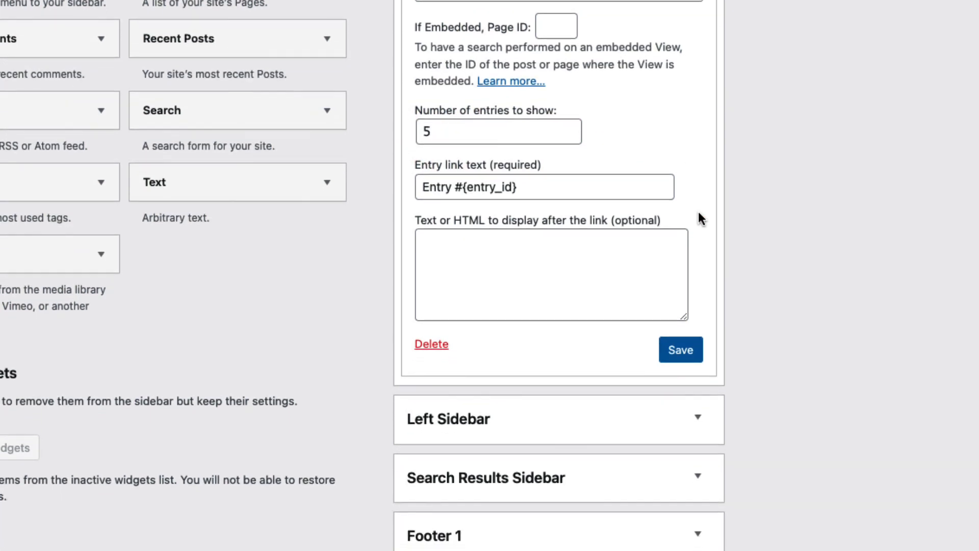
scroll(699, 212, "down", 1)
scroll(698, 212, "down", 1)
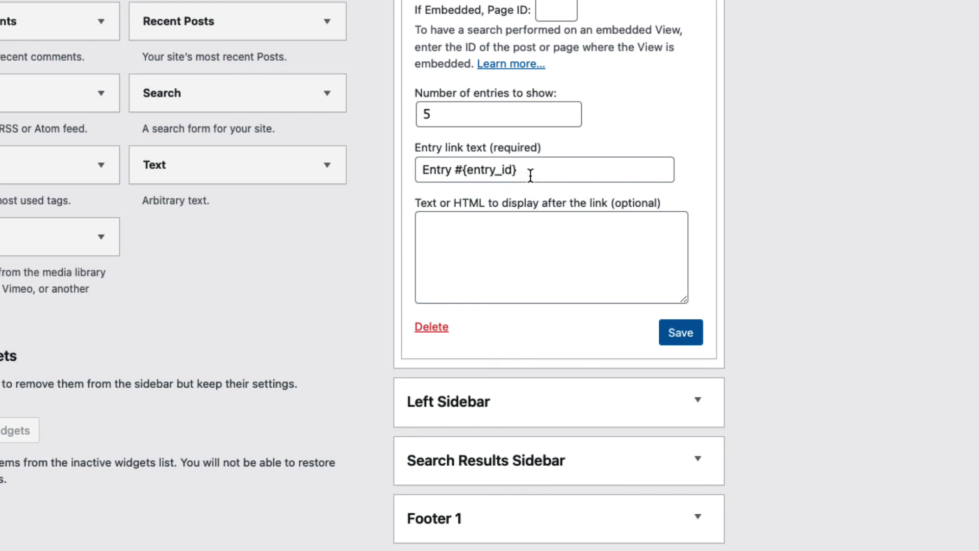
left_click_drag(530, 175, 420, 173)
key("BackSpace")
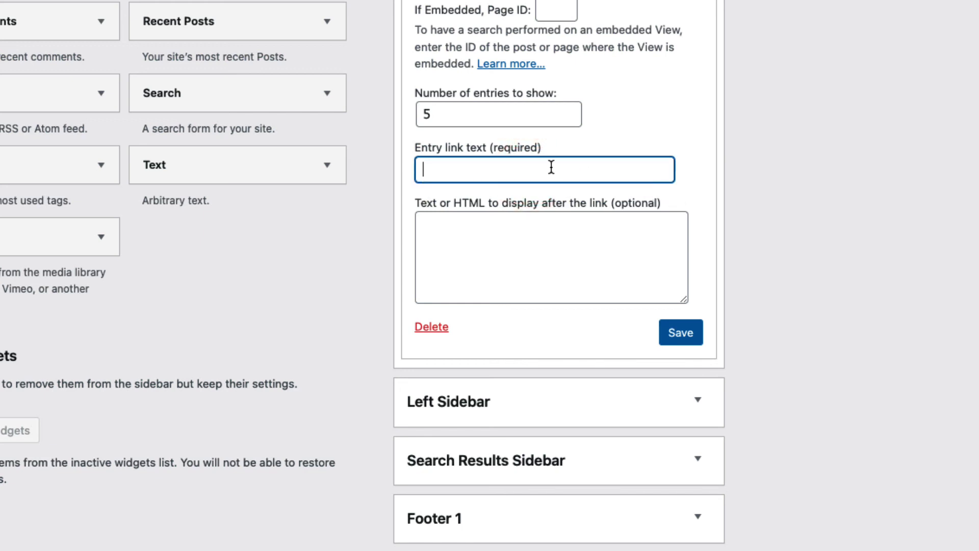
type("{business_name:1}")
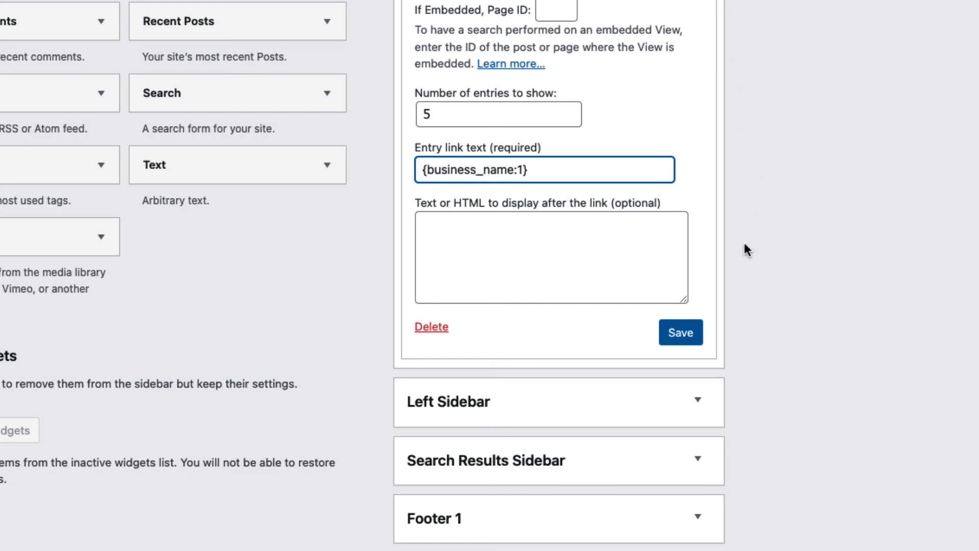
left_click(686, 341)
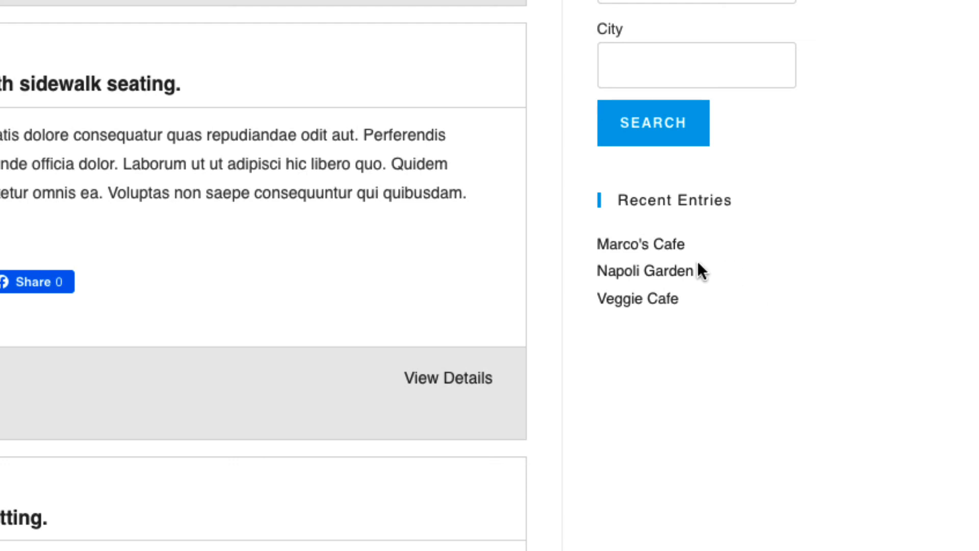
On the live site, open the Napoli Garden entry from the Recent Entries sidebar widget and look through its details
left_click(657, 270)
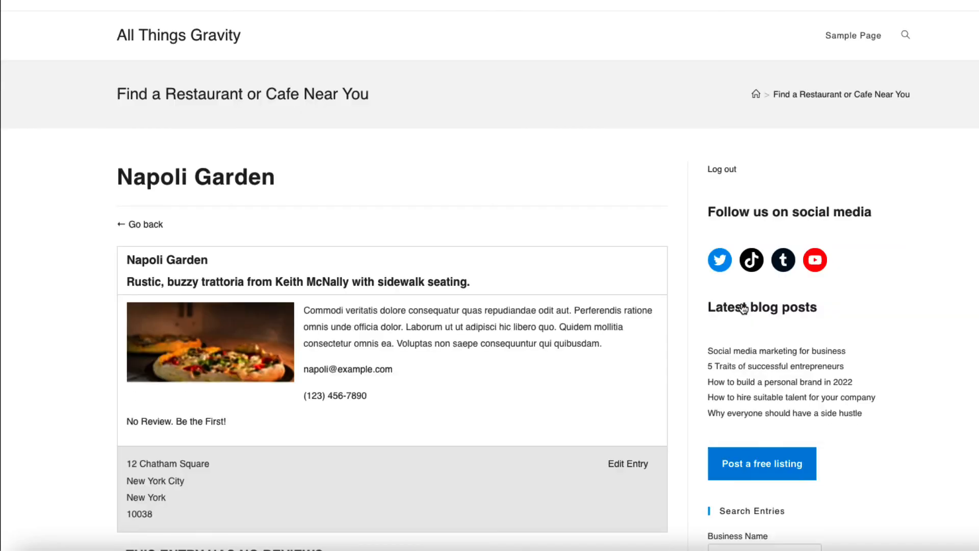
scroll(512, 176, "down", 2)
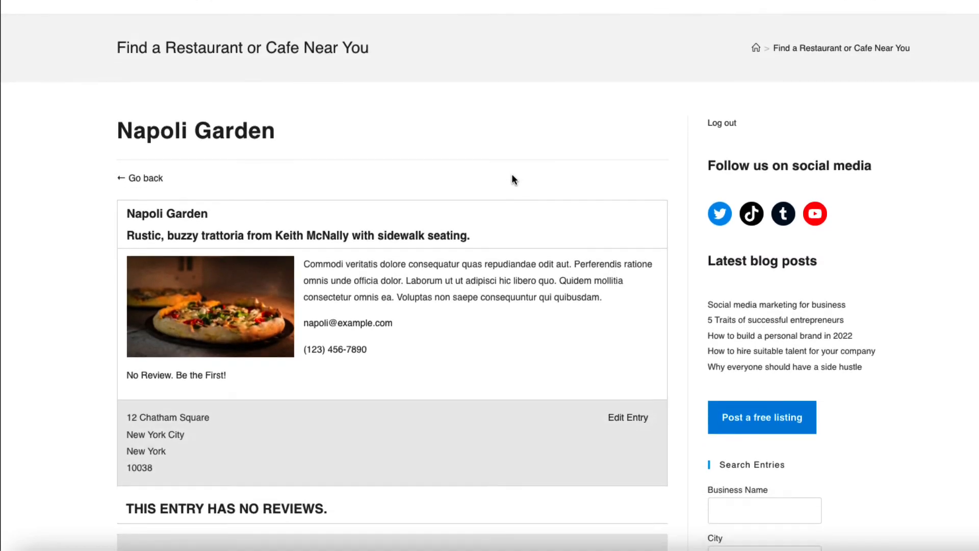
scroll(512, 175, "down", 4)
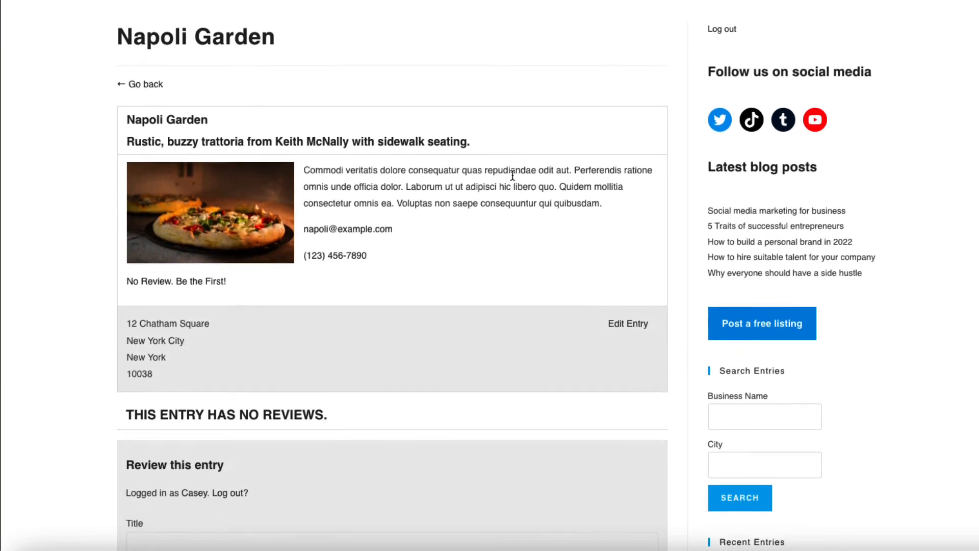
scroll(512, 176, "down", 1)
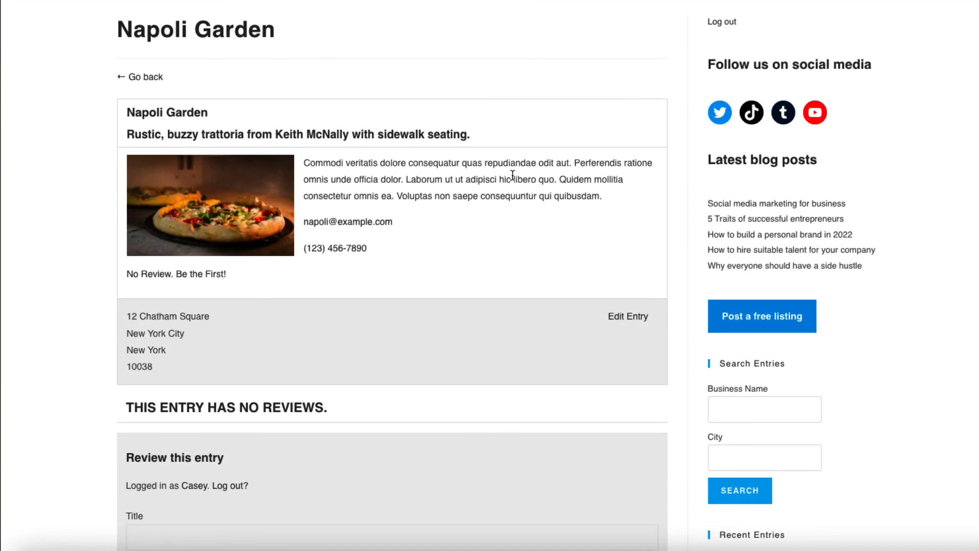